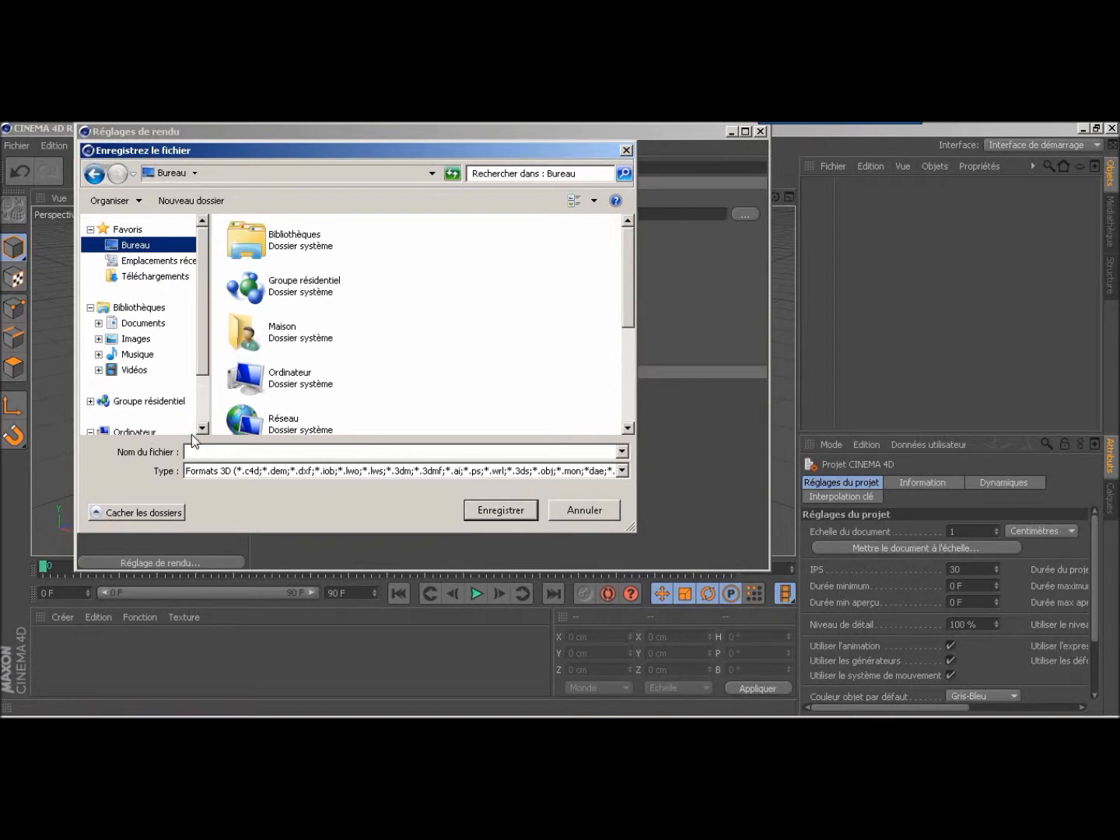
Set the render output file to "tuto image" on the desktop and its format to PNG.
{"action": "left_click", "coordinate": [240, 454]}
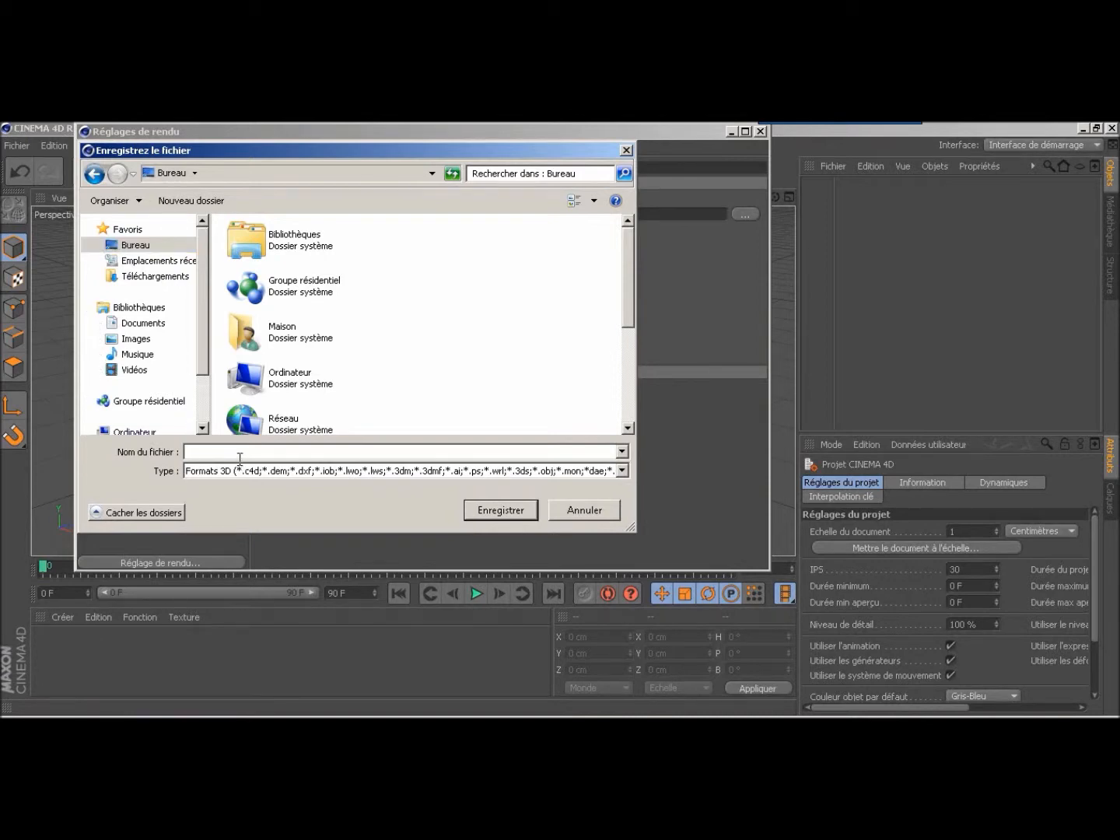
{"action": "type", "text": "tuto "}
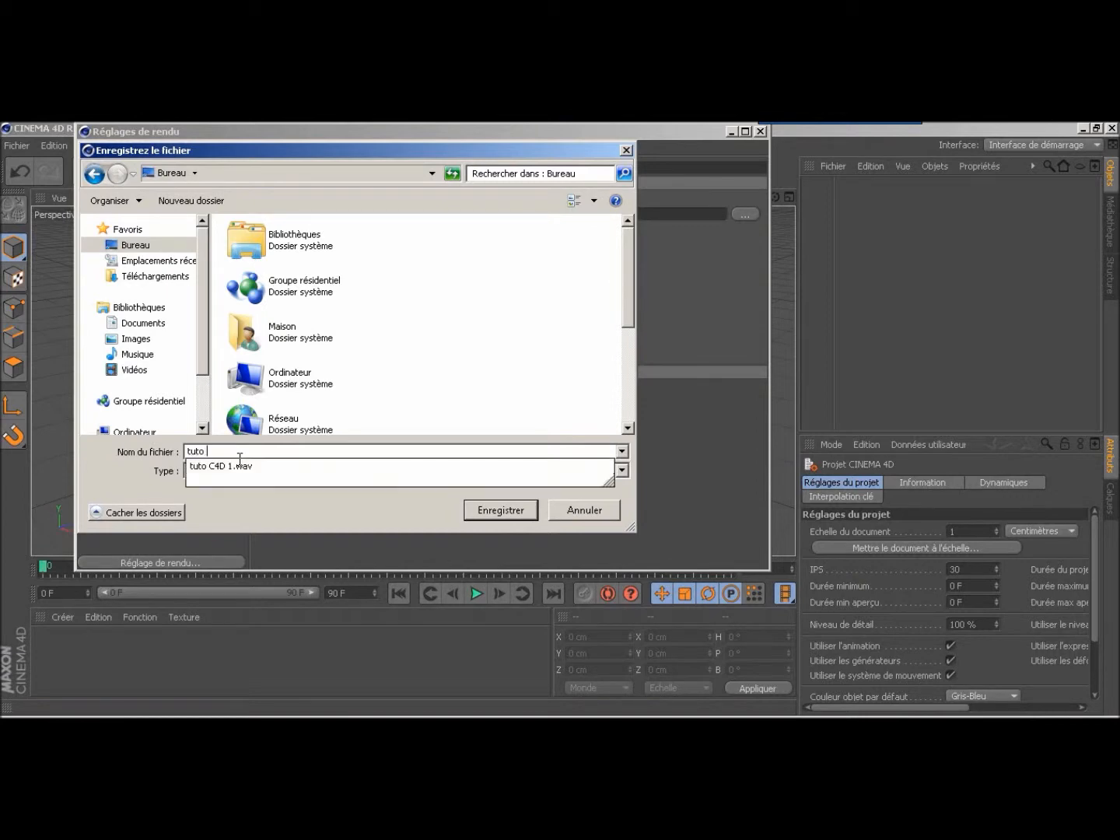
{"action": "type", "text": "image"}
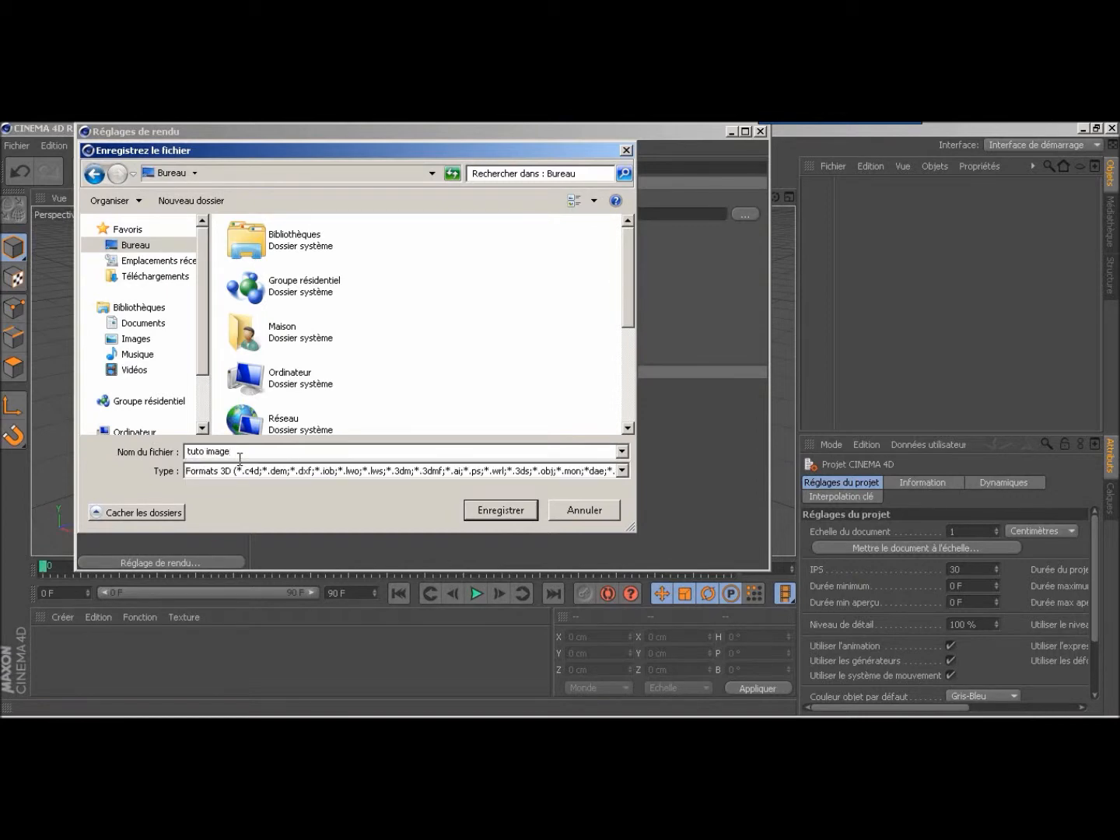
{"action": "left_click", "coordinate": [497, 513]}
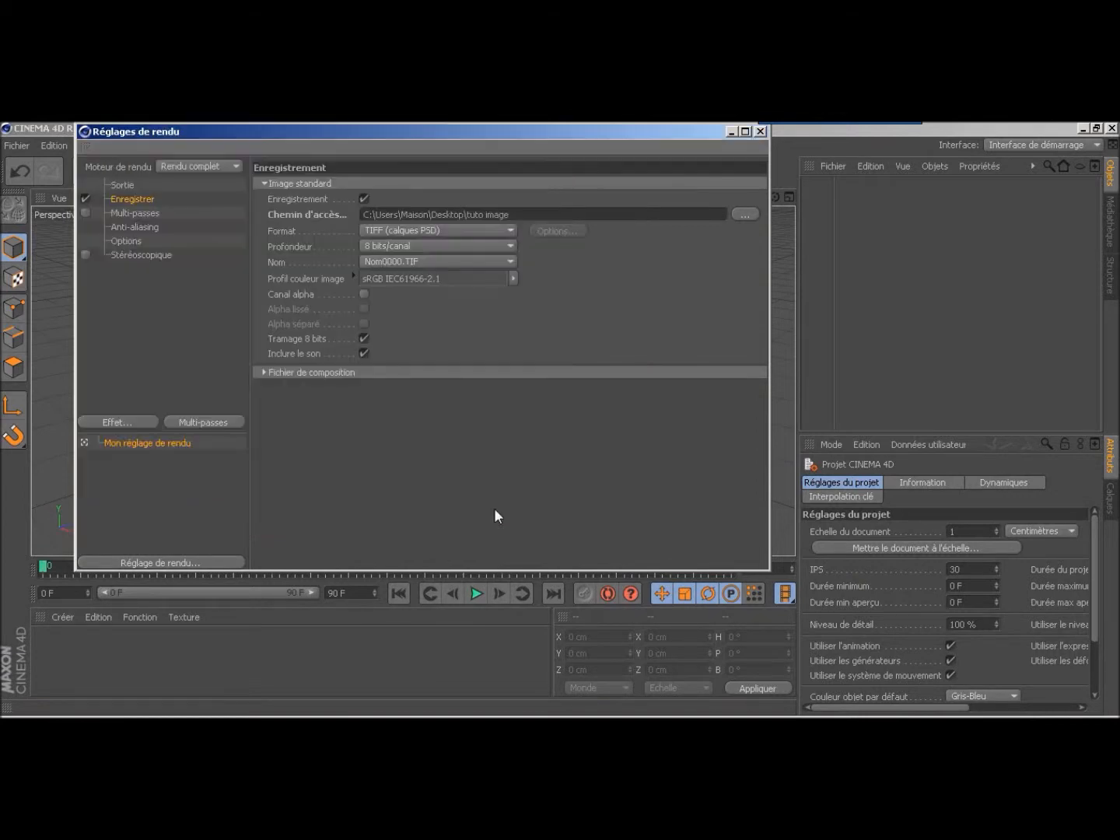
{"action": "left_click", "coordinate": [430, 230]}
{"action": "left_click", "coordinate": [404, 396]}
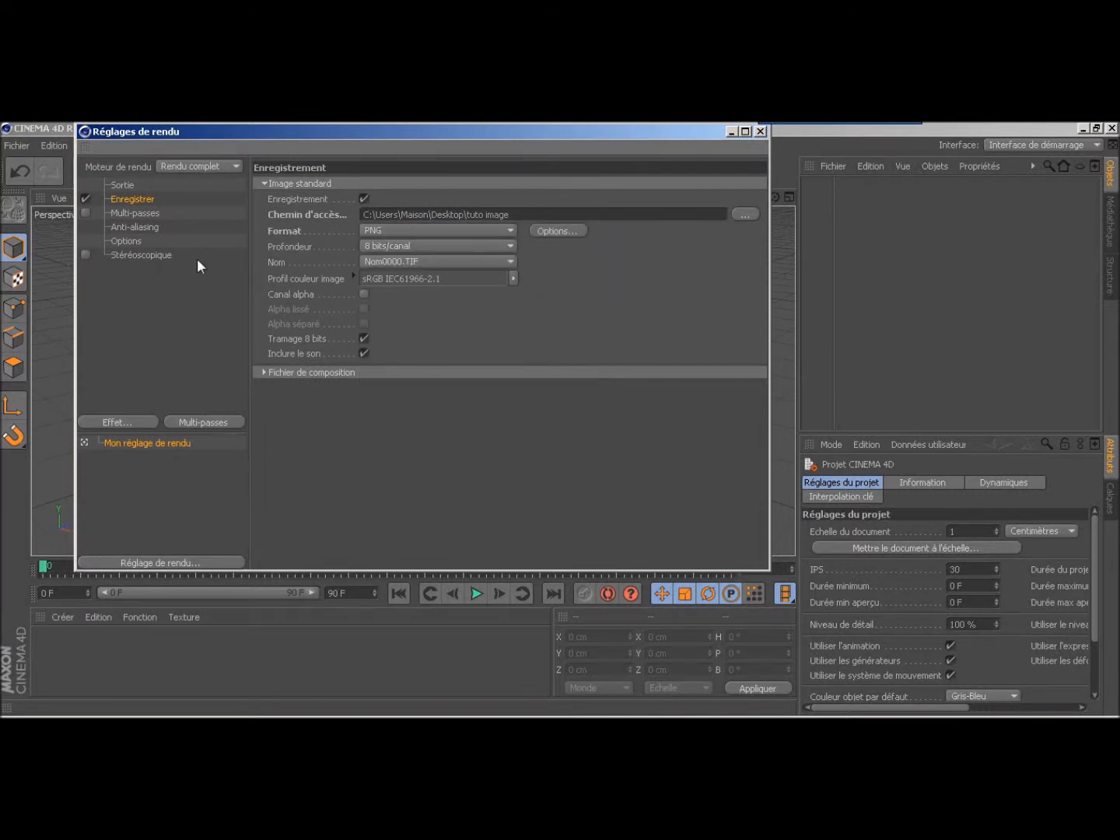
Set the render Anti-Aliasing to Au mieux with a maximum level of 16x16, and close the render settings.
{"action": "left_click", "coordinate": [137, 213]}
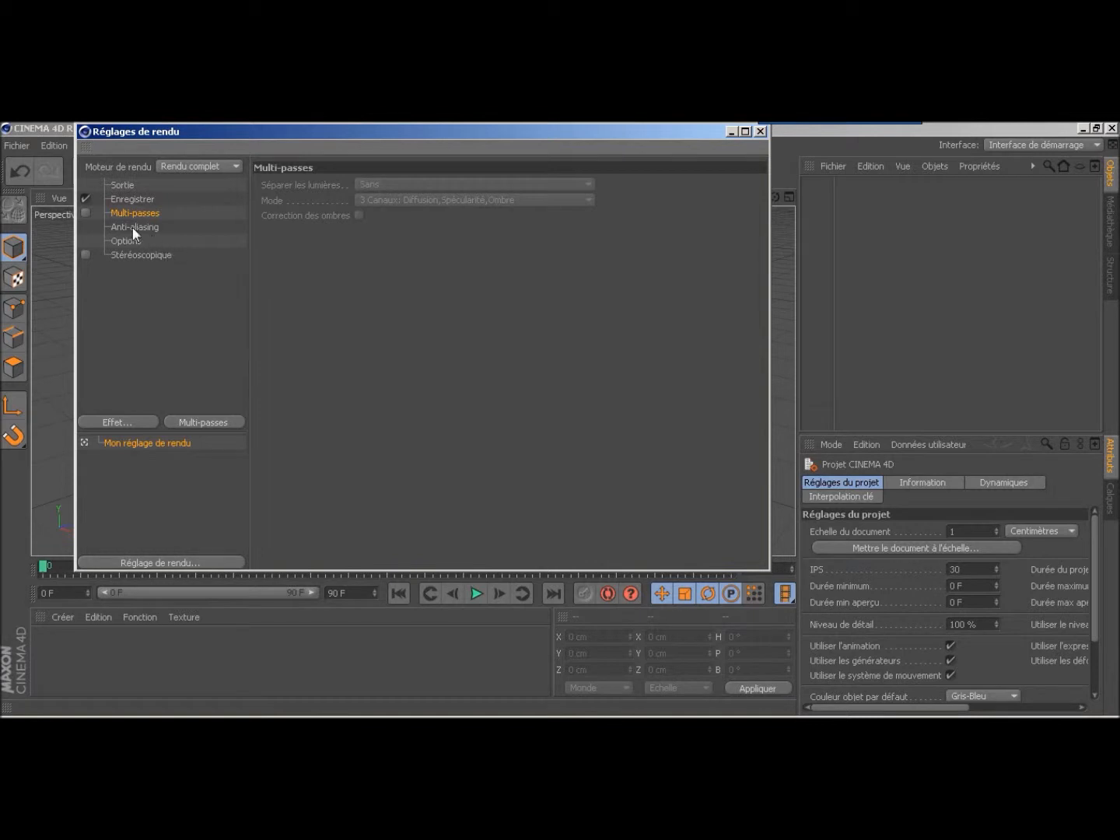
{"action": "left_click", "coordinate": [132, 228]}
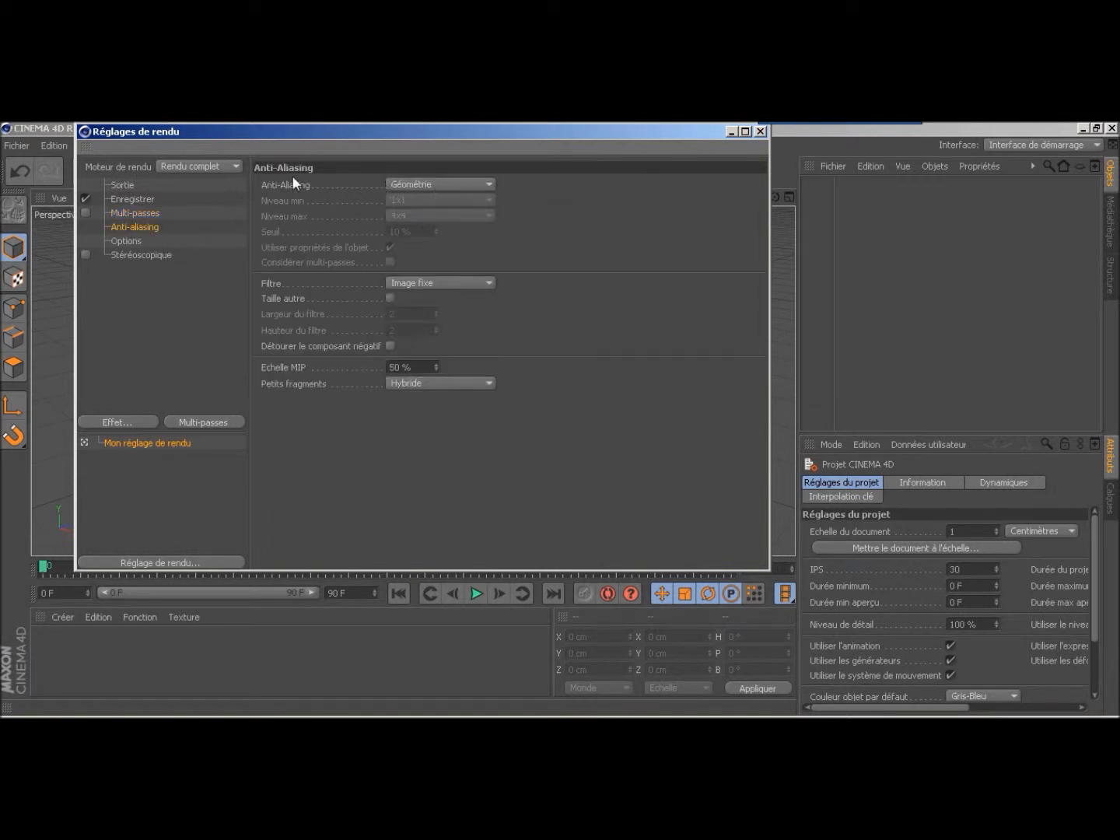
{"action": "left_click", "coordinate": [401, 187]}
{"action": "left_click", "coordinate": [412, 231]}
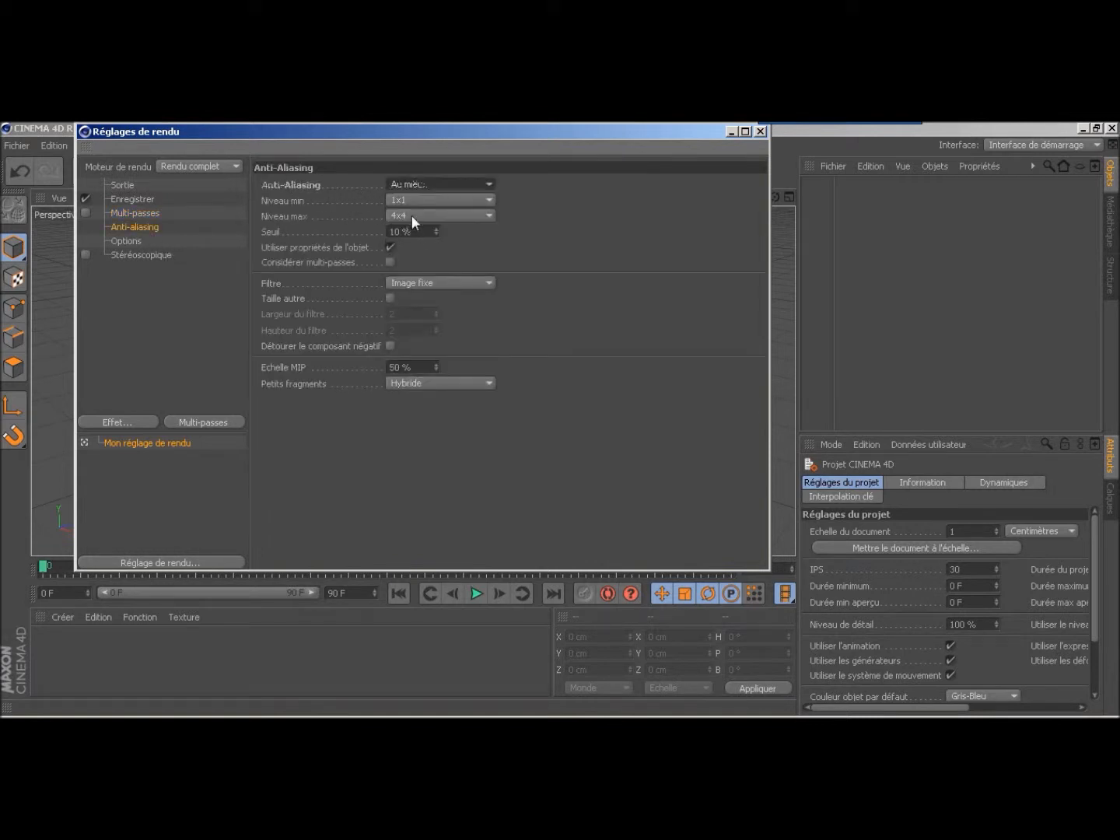
{"action": "left_click", "coordinate": [460, 217]}
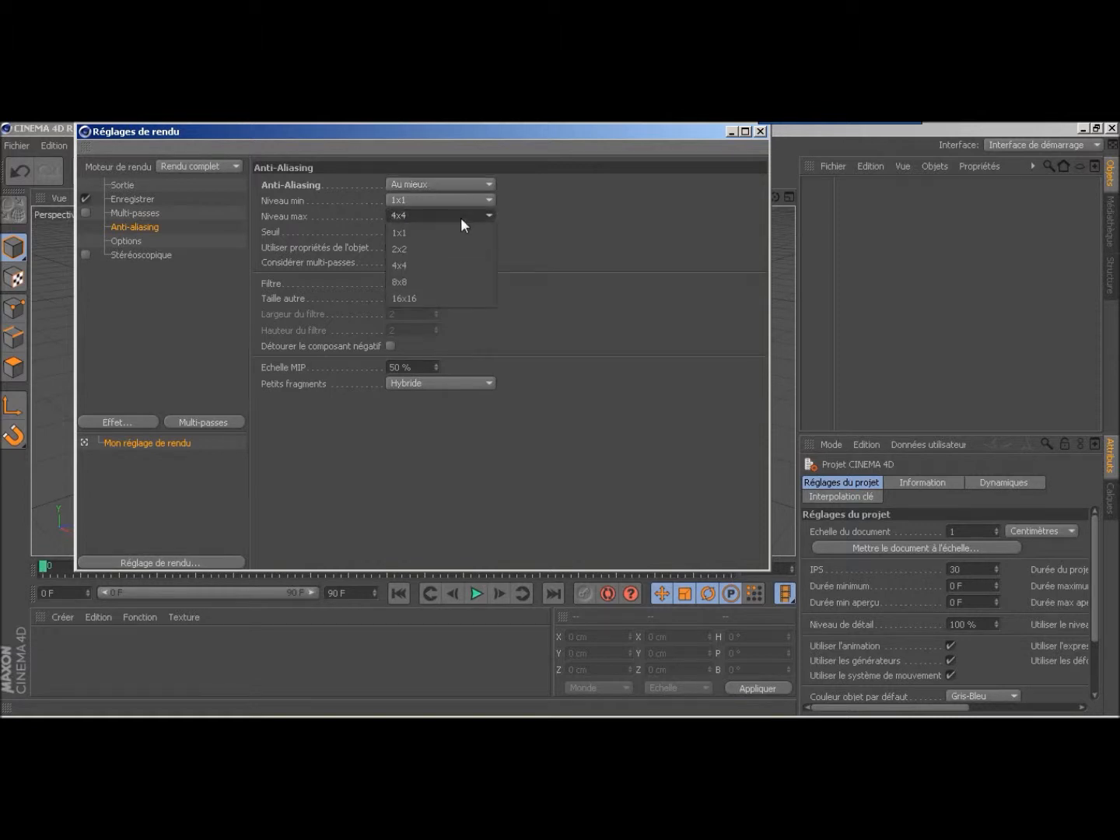
{"action": "left_click", "coordinate": [453, 298]}
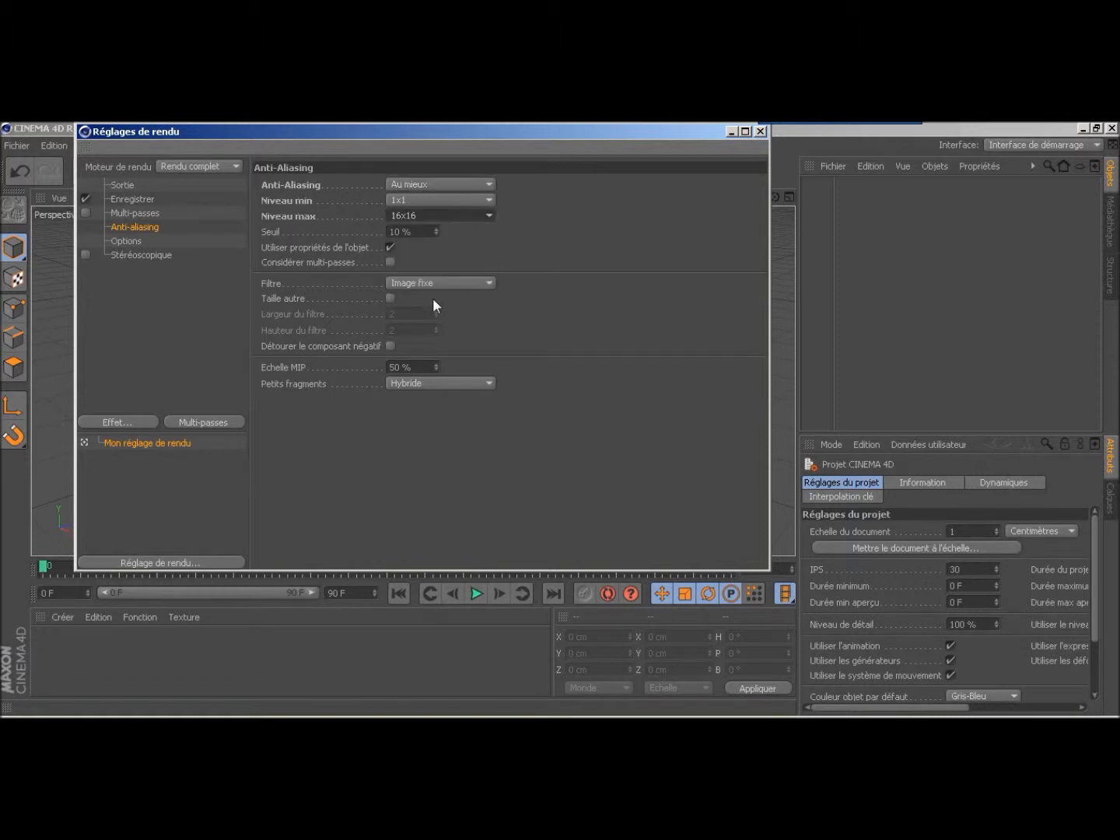
{"action": "left_click", "coordinate": [759, 132]}
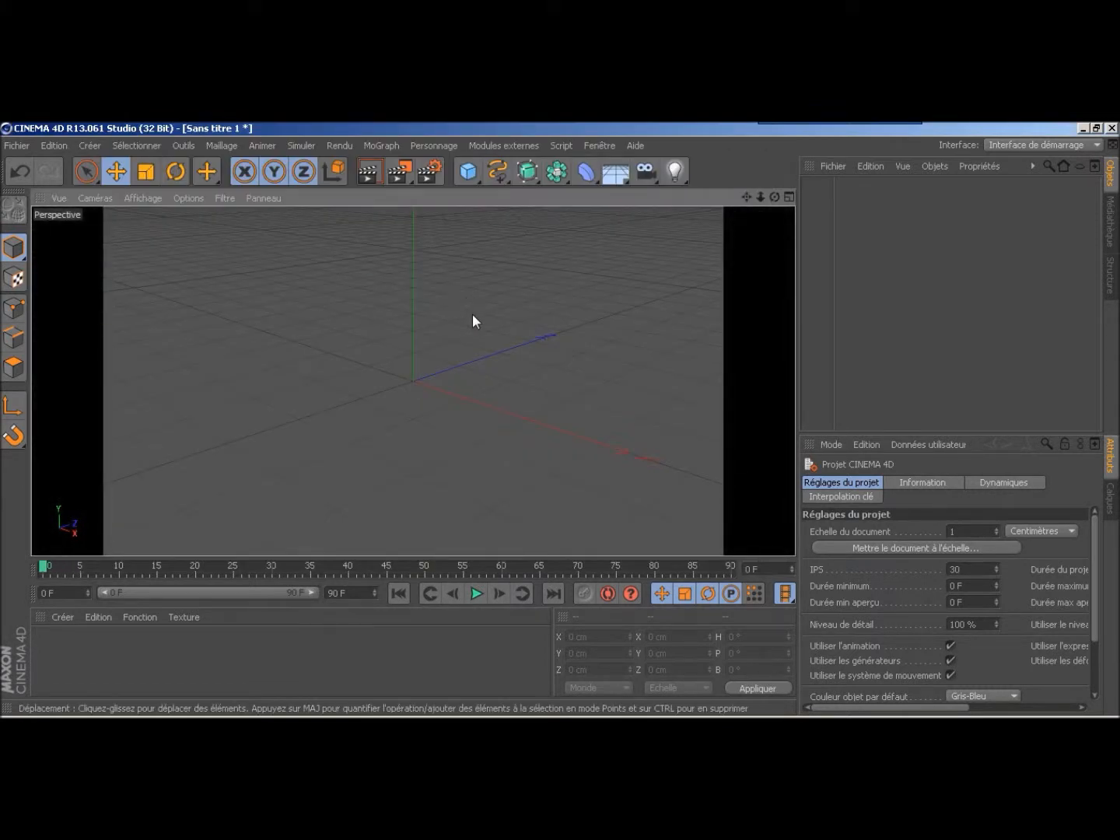
Add an Arrière plan object to the scene and create a new material.
{"action": "left_click", "coordinate": [616, 180]}
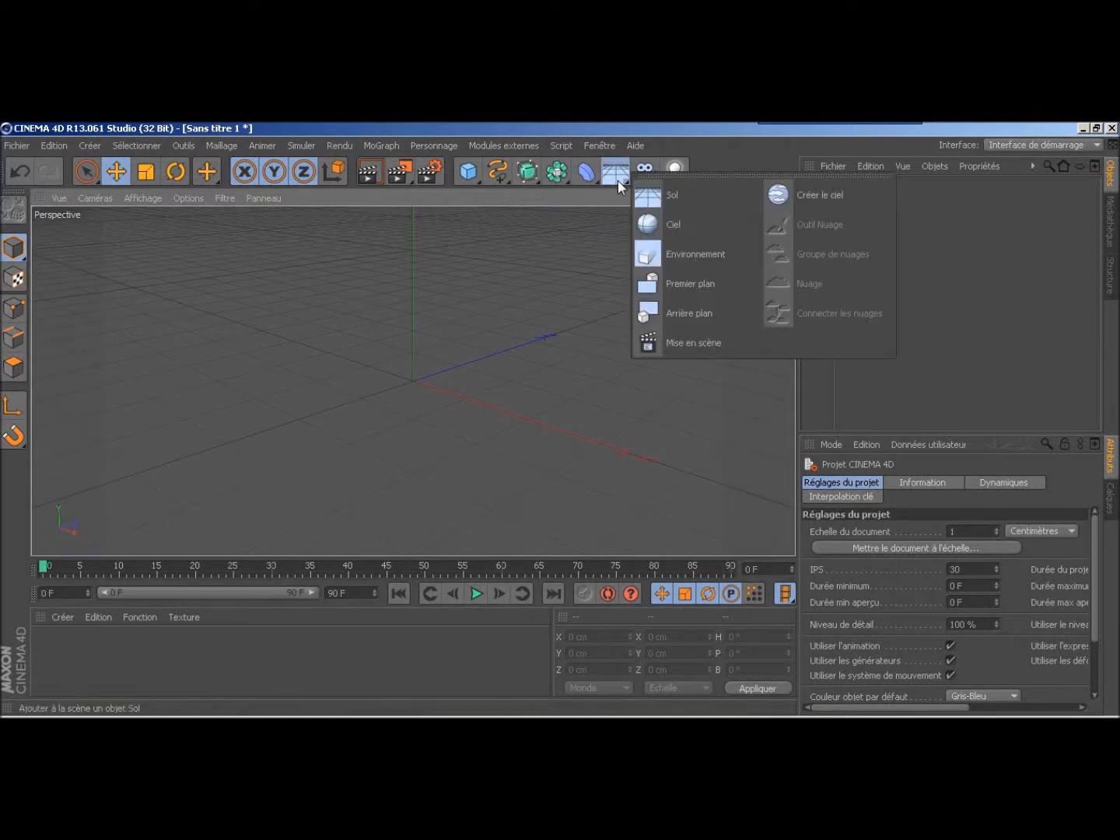
{"action": "left_click", "coordinate": [674, 306]}
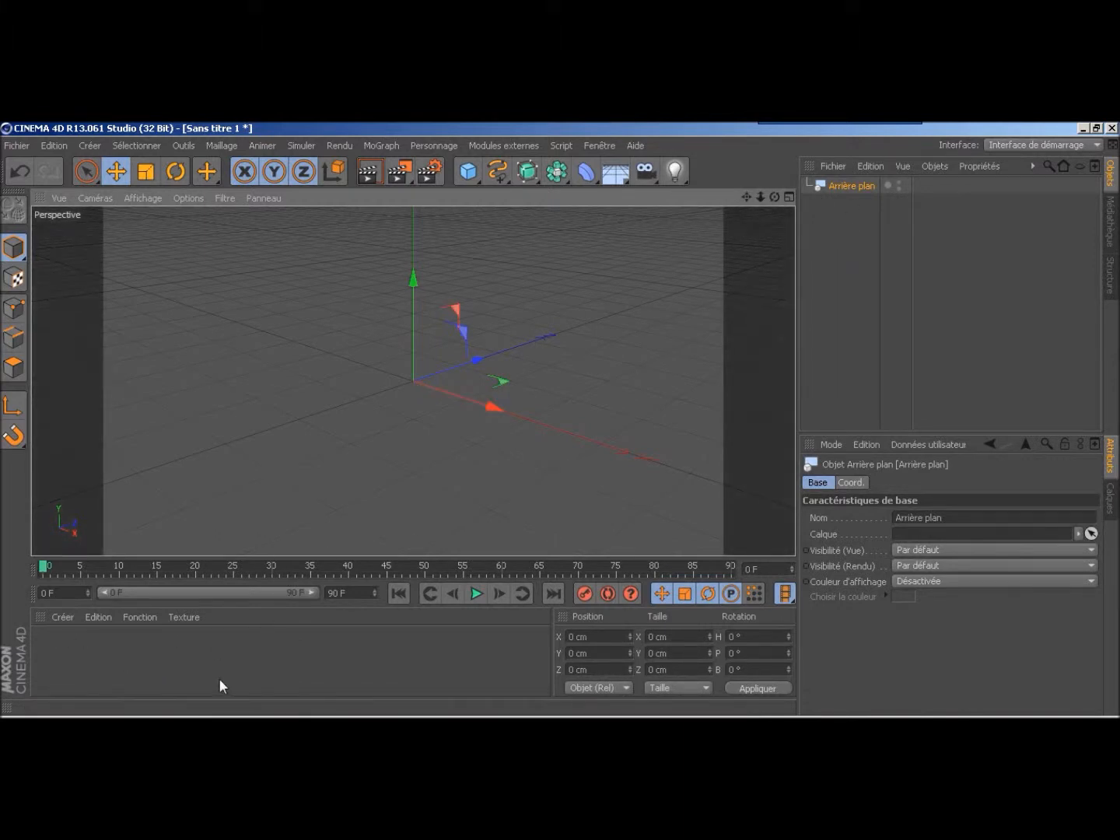
{"action": "double_click", "coordinate": [255, 662]}
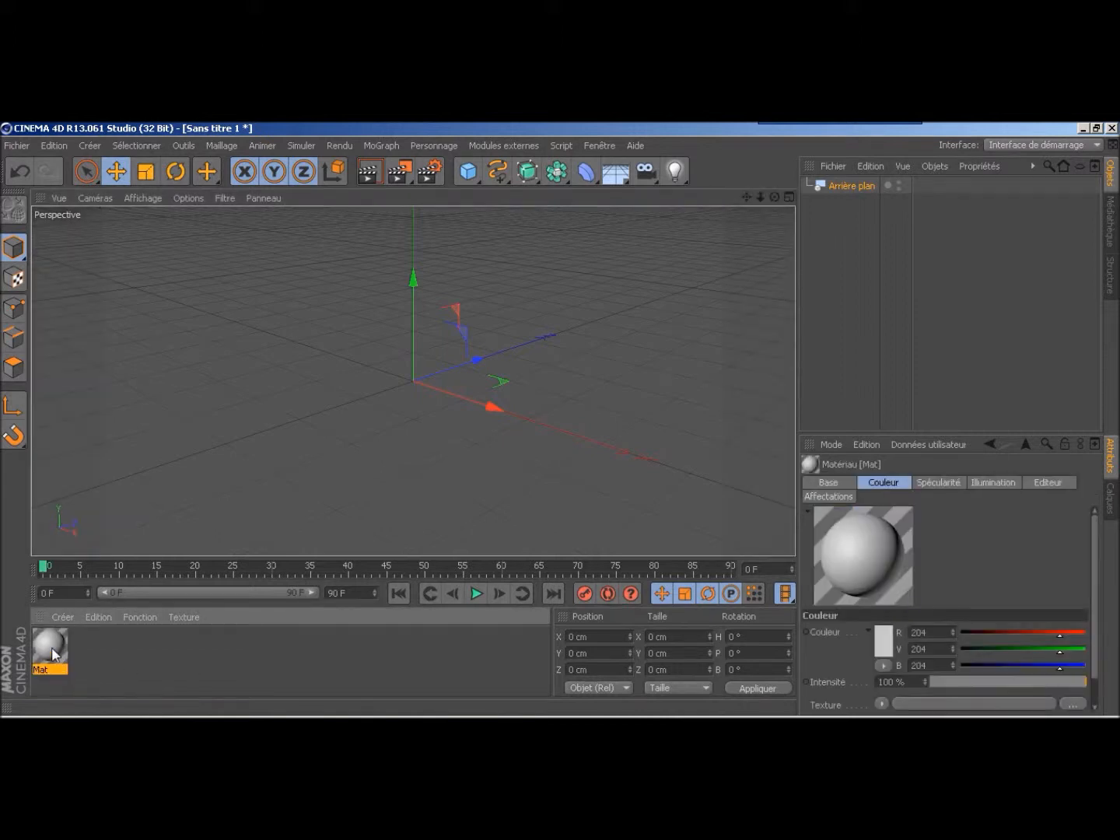
Load the Désert sample image as the material's colour texture, copying it into the project, and apply the material to the Arrière plan object.
{"action": "double_click", "coordinate": [51, 648]}
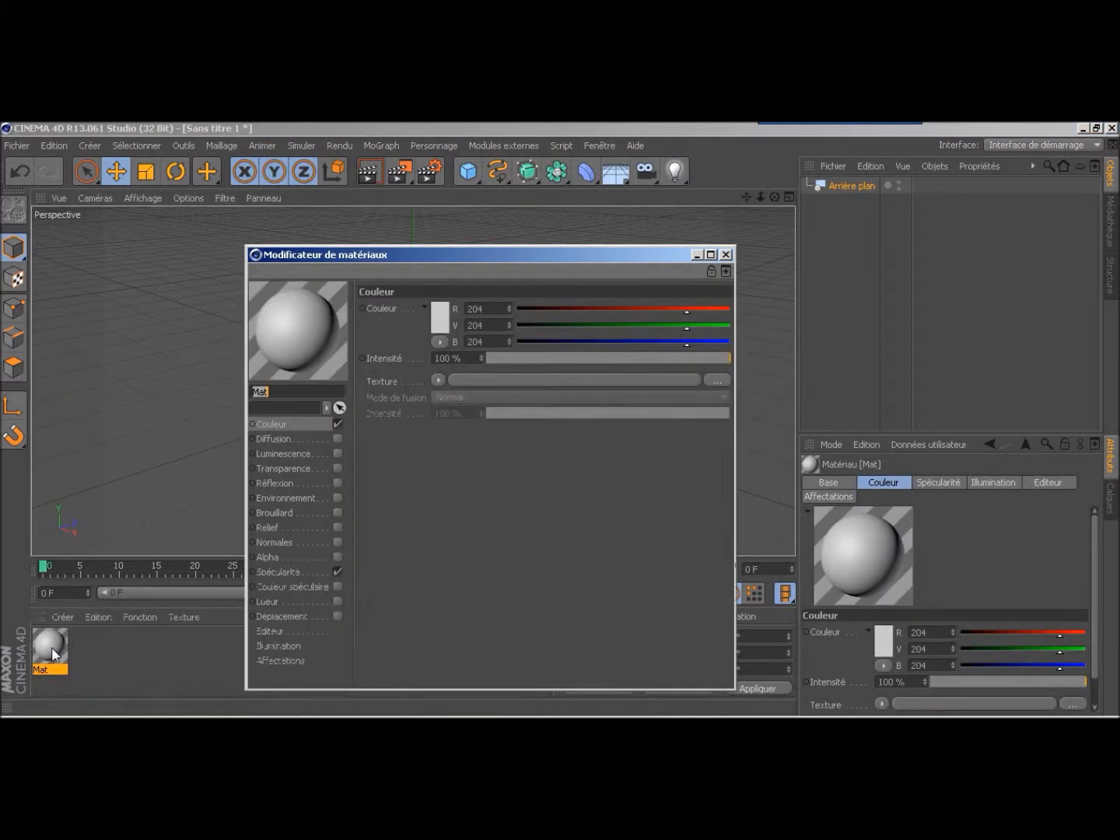
{"action": "left_click", "coordinate": [438, 381]}
{"action": "left_click", "coordinate": [452, 369]}
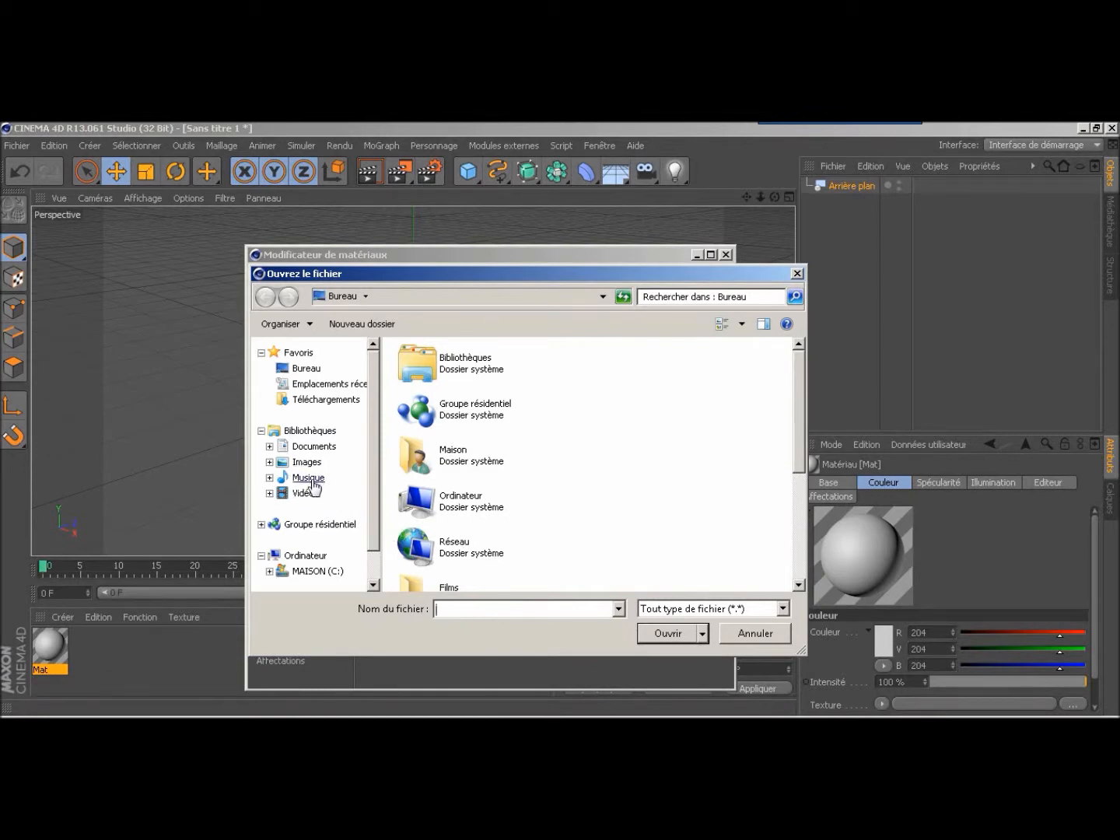
{"action": "left_click", "coordinate": [304, 462]}
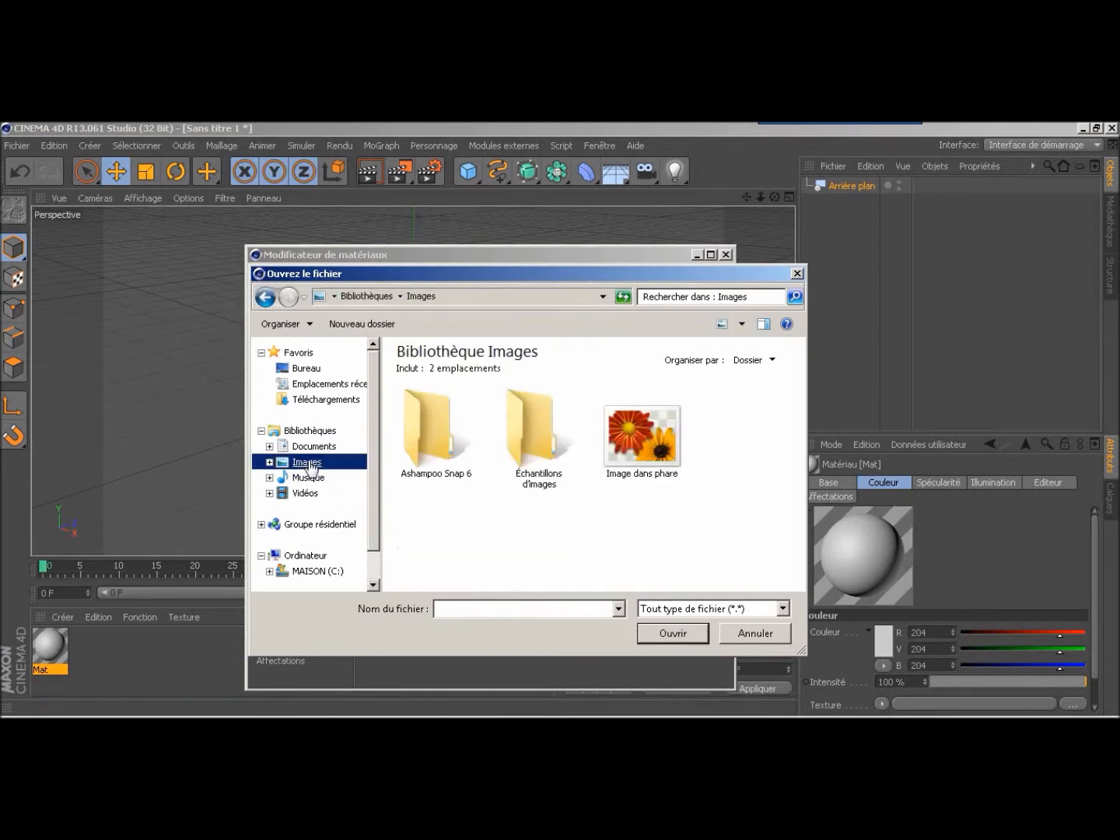
{"action": "double_click", "coordinate": [555, 444]}
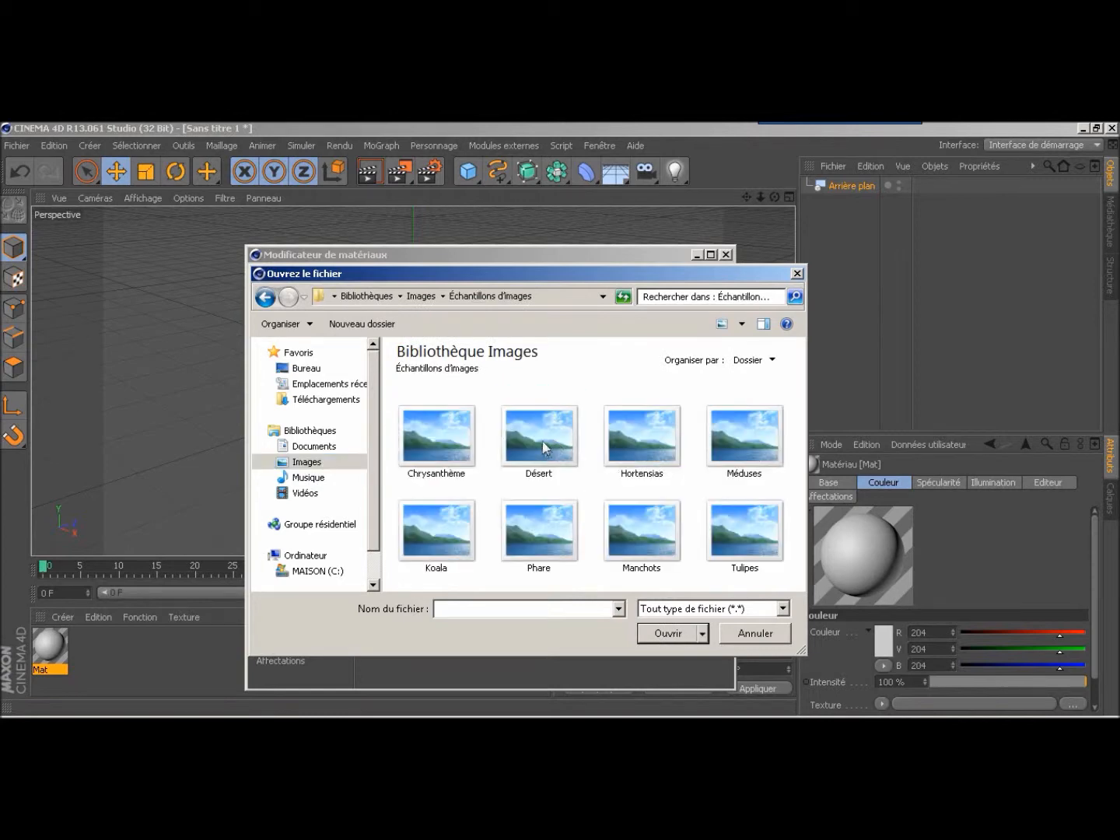
{"action": "left_click", "coordinate": [555, 444]}
{"action": "left_click", "coordinate": [653, 633]}
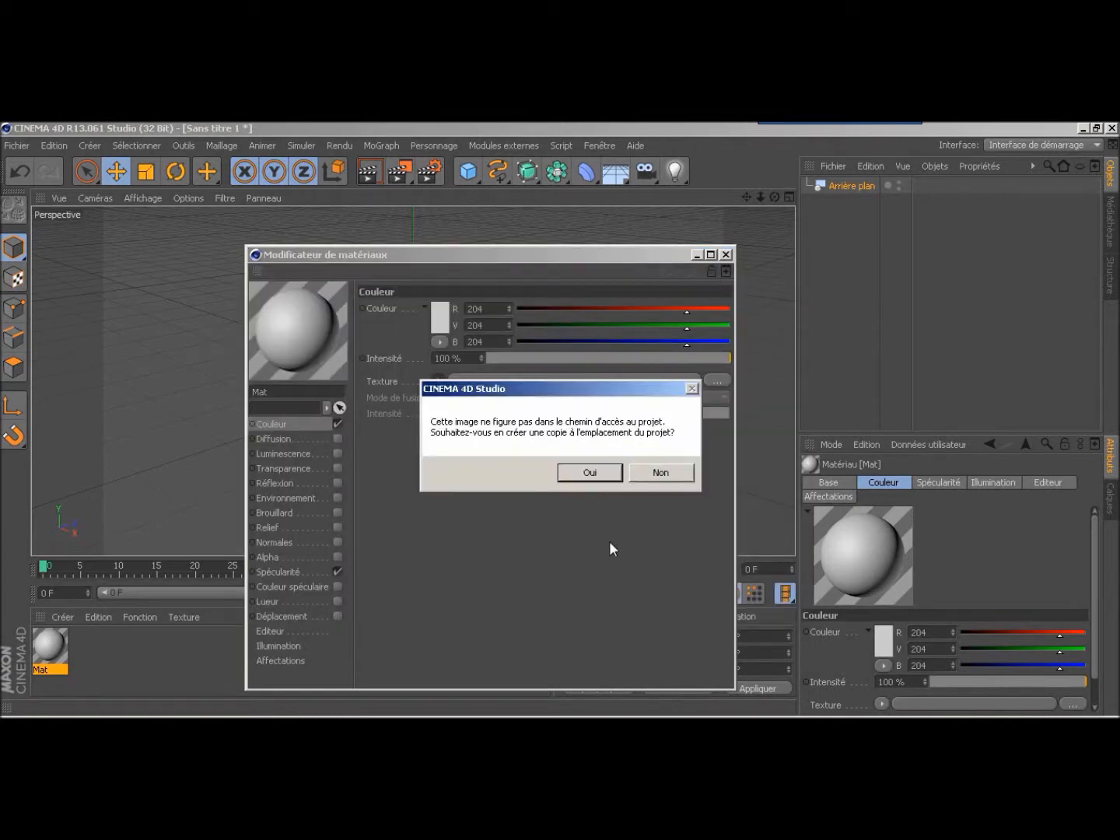
{"action": "left_click", "coordinate": [589, 472]}
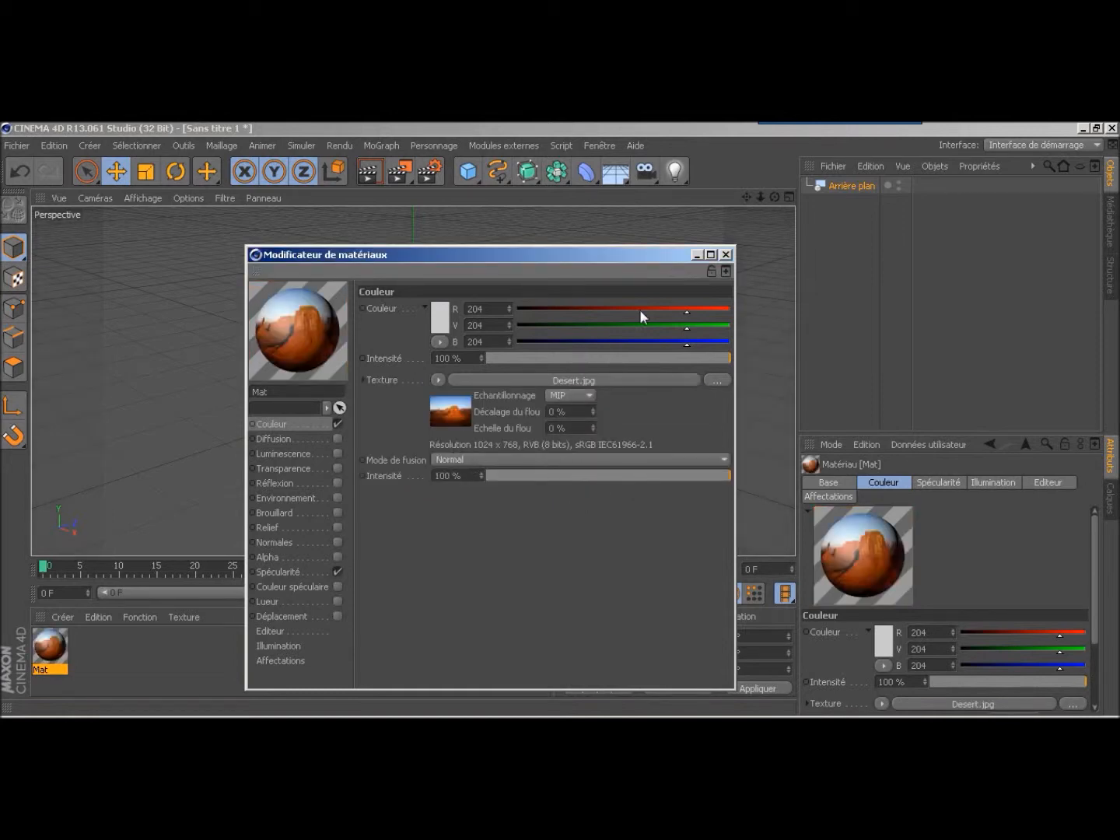
{"action": "left_click", "coordinate": [725, 256]}
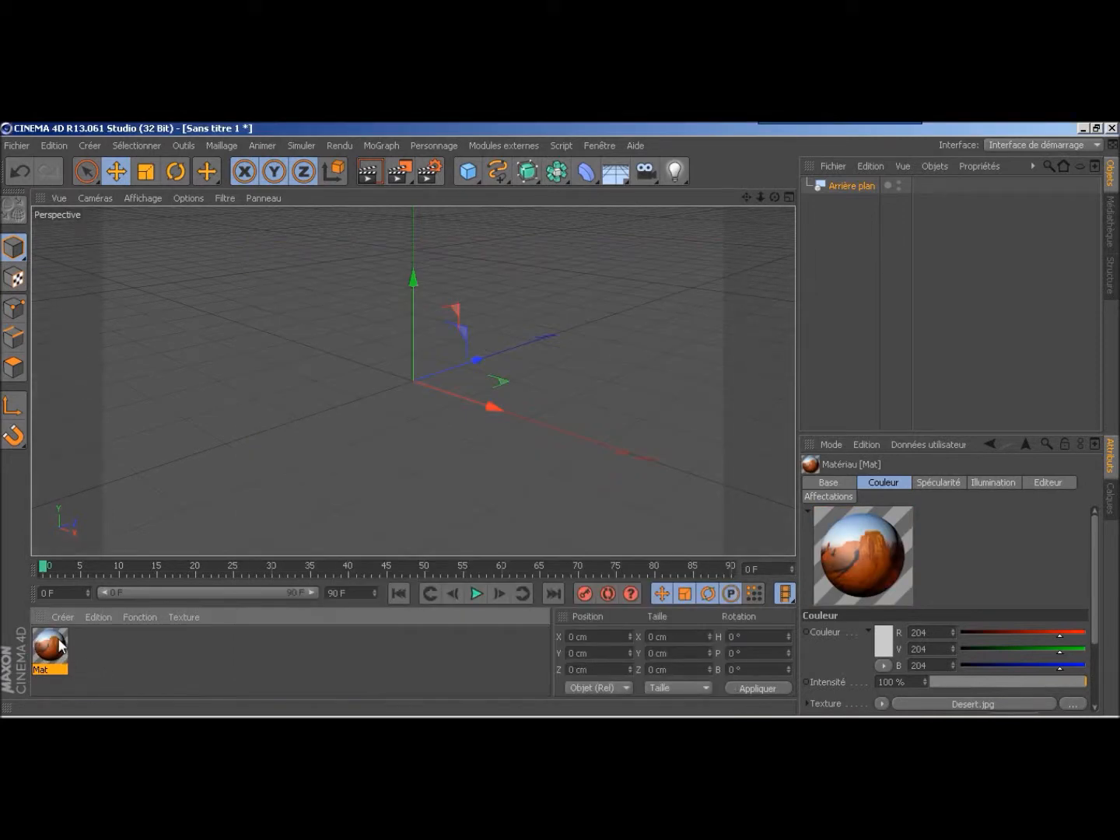
{"action": "left_click_drag", "start_coordinate": [62, 643], "coordinate": [844, 186]}
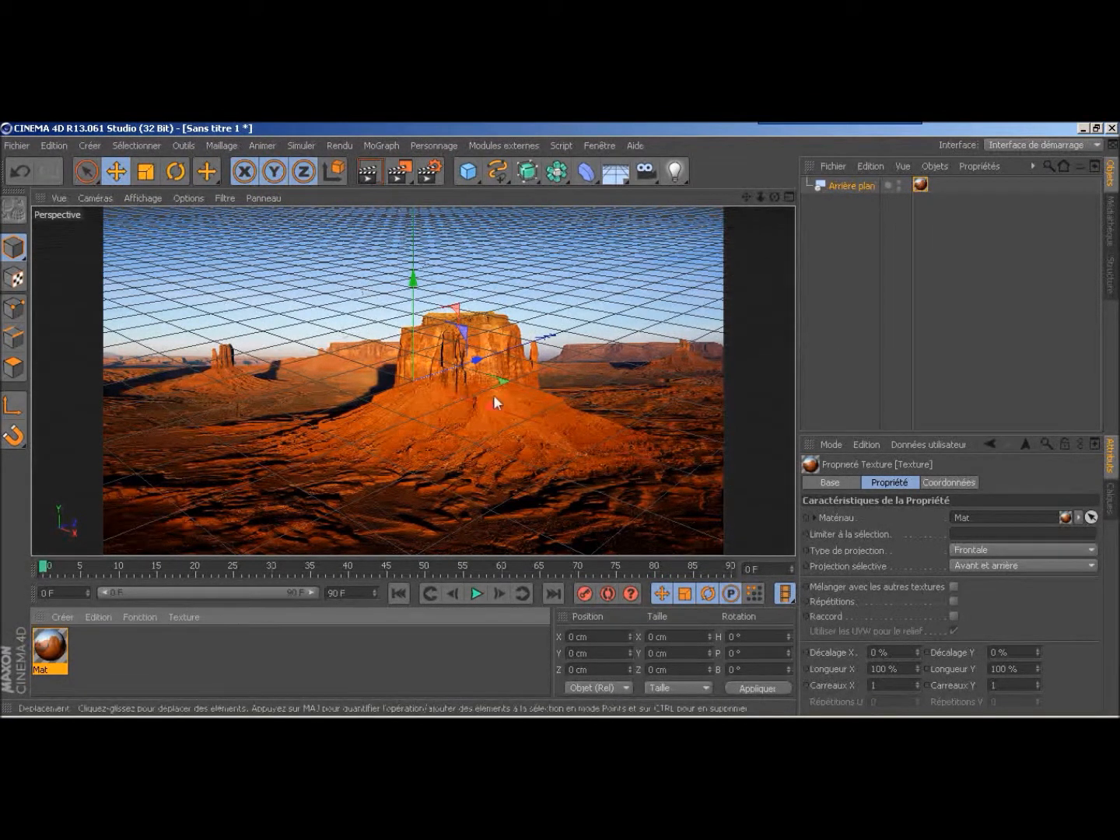
Add a Mo Texte object reading "tuto" with a depth of 50.
{"action": "left_click", "coordinate": [389, 147]}
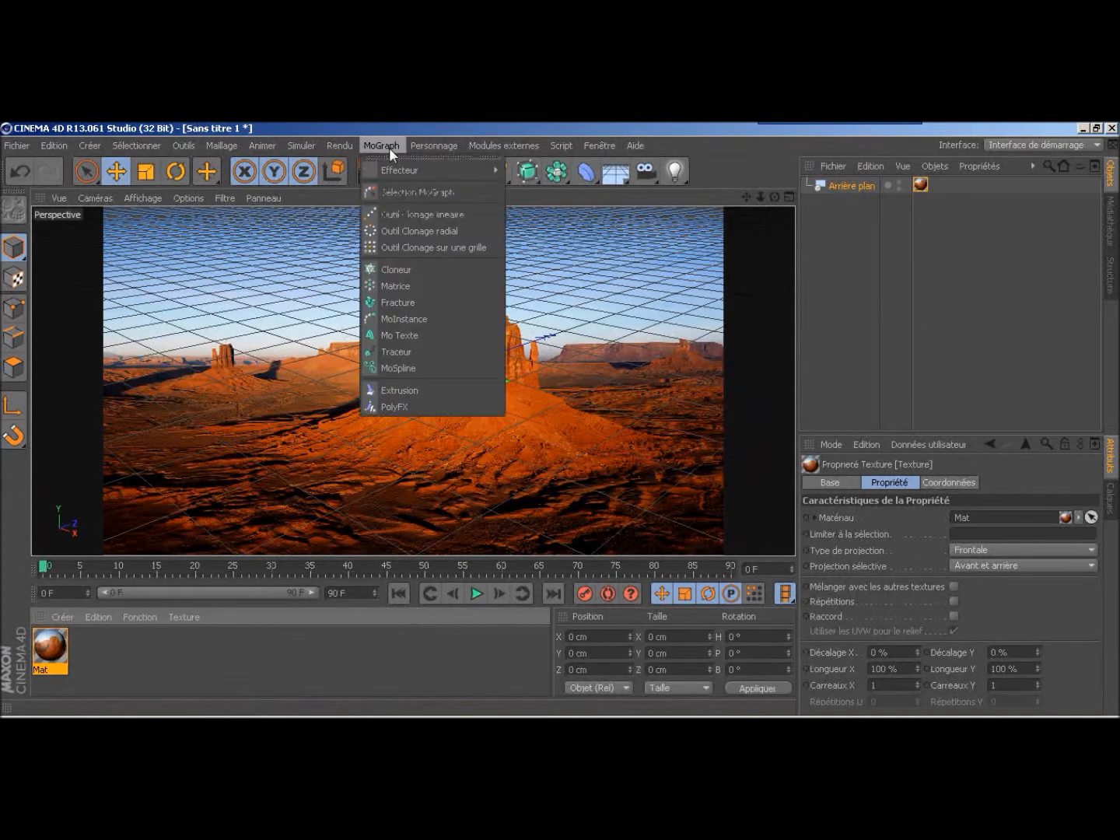
{"action": "left_click", "coordinate": [420, 335]}
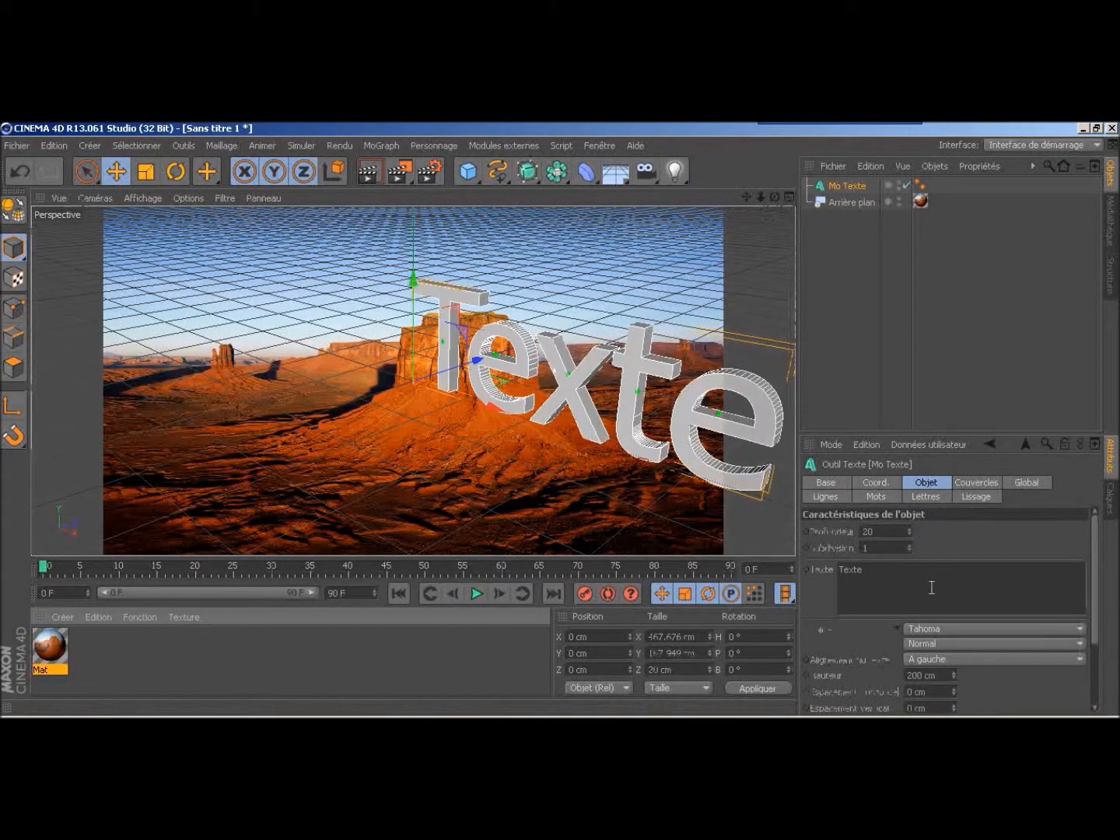
{"action": "left_click_drag", "start_coordinate": [866, 573], "coordinate": [856, 573]}
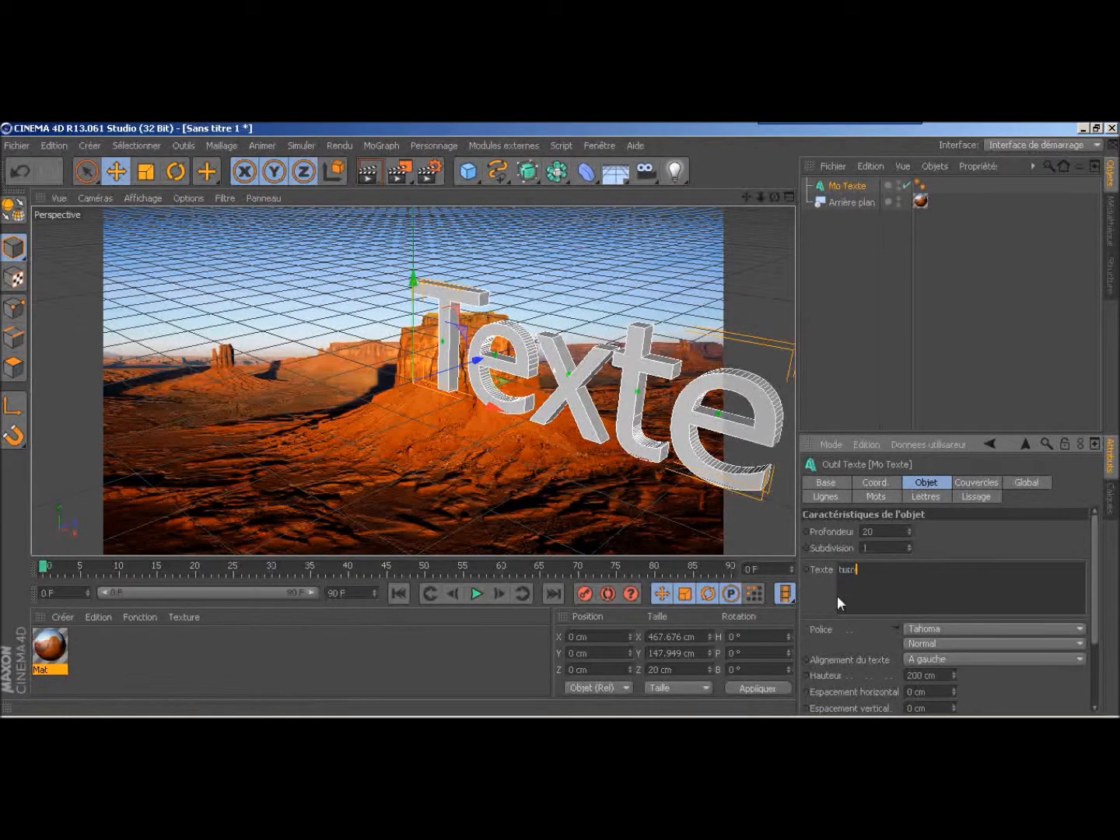
{"action": "left_click", "coordinate": [867, 532]}
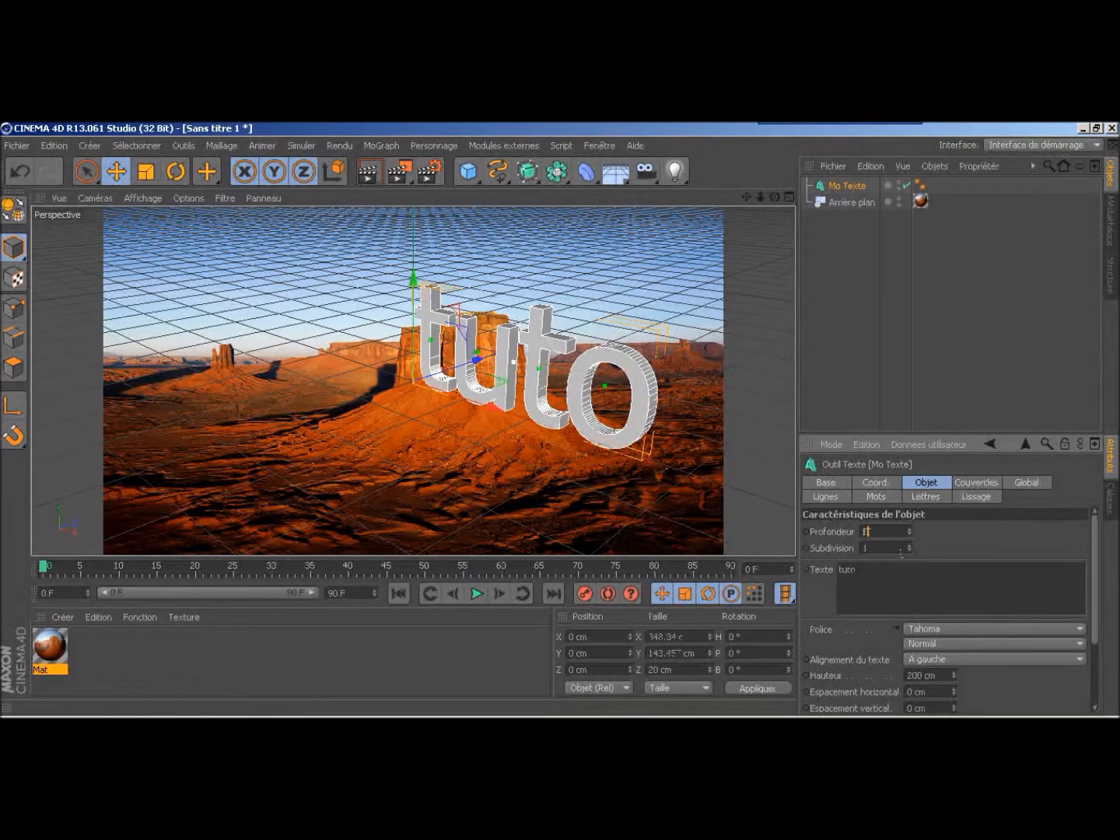
{"action": "key", "text": "Return"}
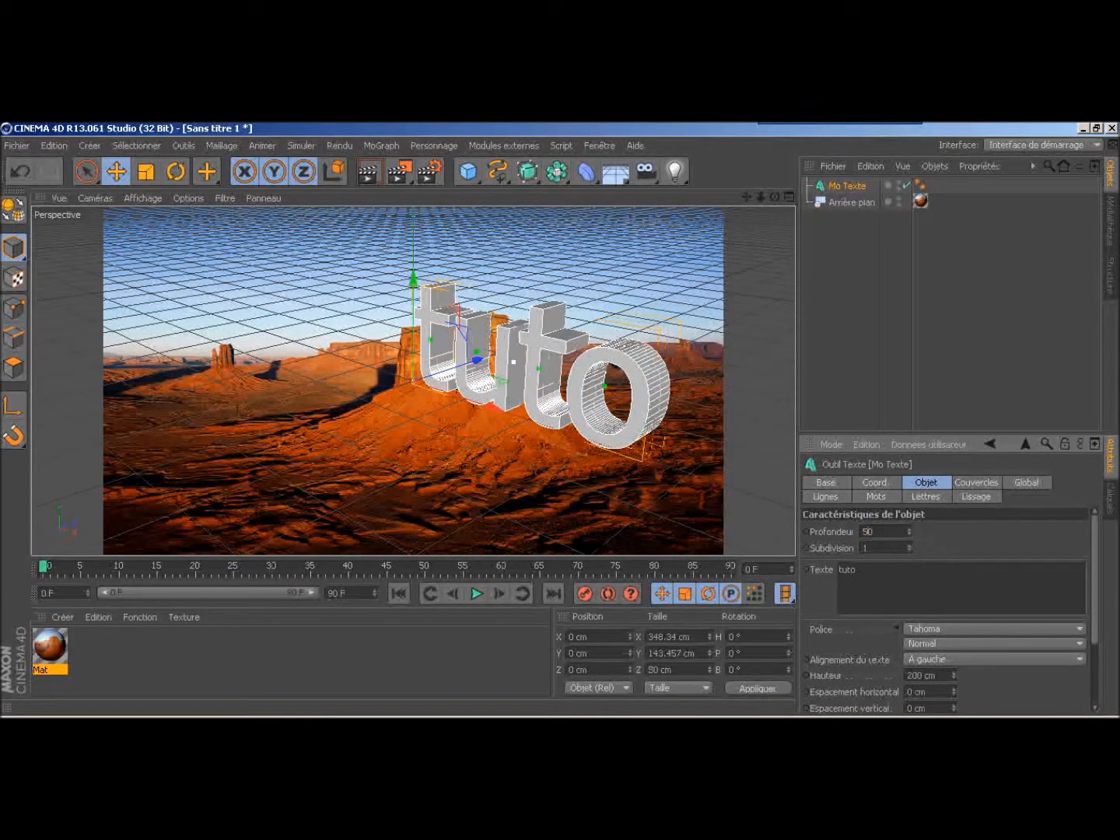
Set the font of the "tuto" text to Comic Sans MS.
{"action": "left_click", "coordinate": [1081, 628]}
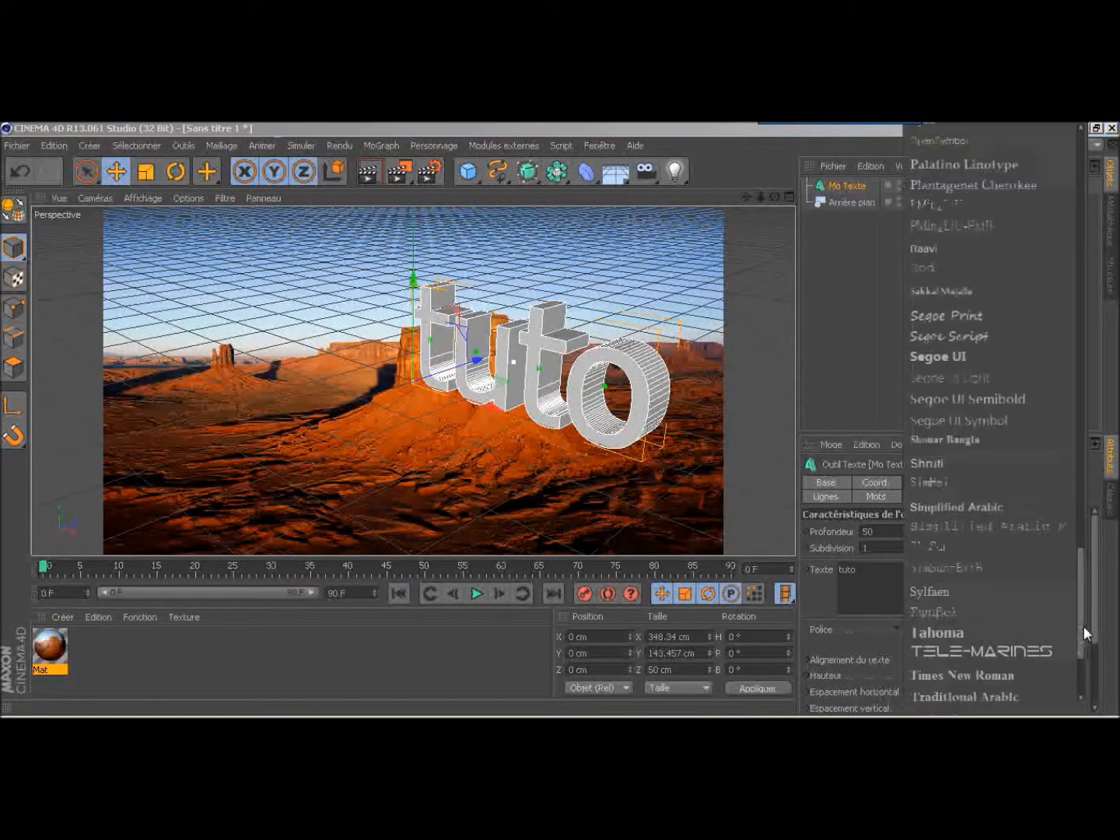
{"action": "left_click_drag", "start_coordinate": [1081, 628], "coordinate": [1104, 243]}
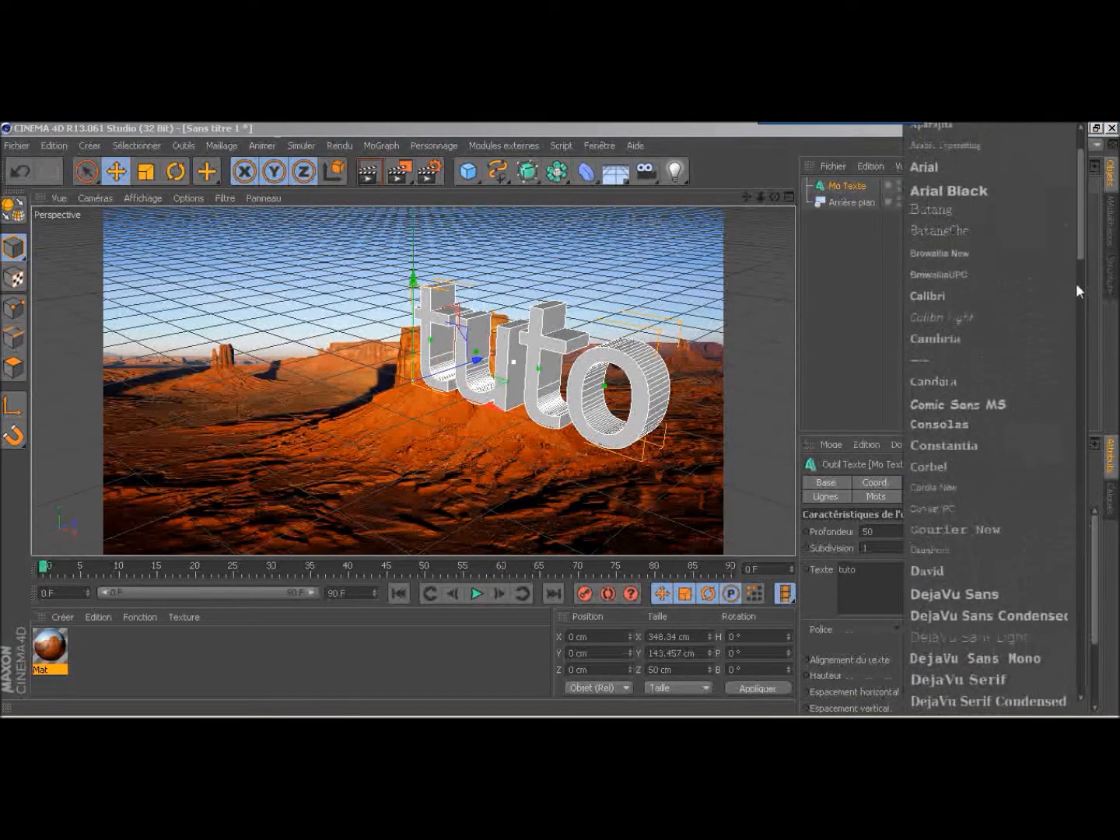
{"action": "left_click", "coordinate": [1013, 402]}
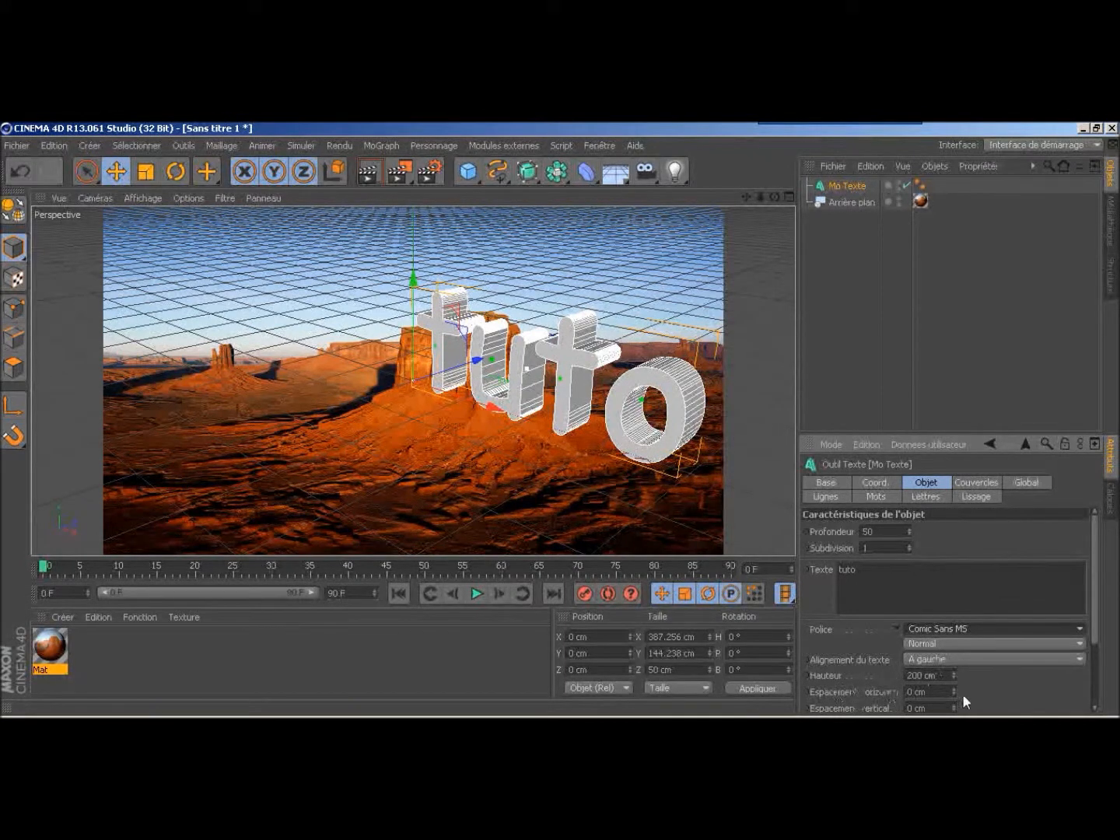
Try a text height of 100 cm, and settle on 150 cm.
{"action": "left_click", "coordinate": [919, 682]}
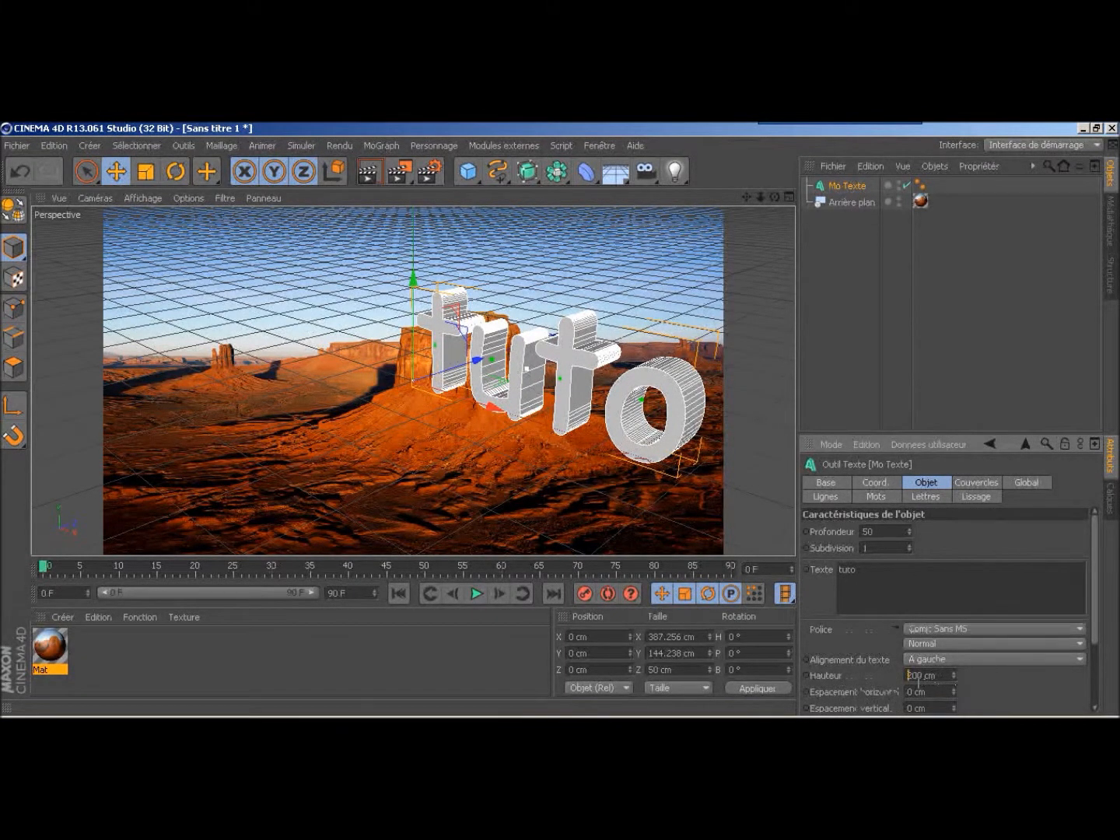
{"action": "key", "text": "Delete"}
{"action": "type", "text": "1"}
{"action": "key", "text": "Return"}
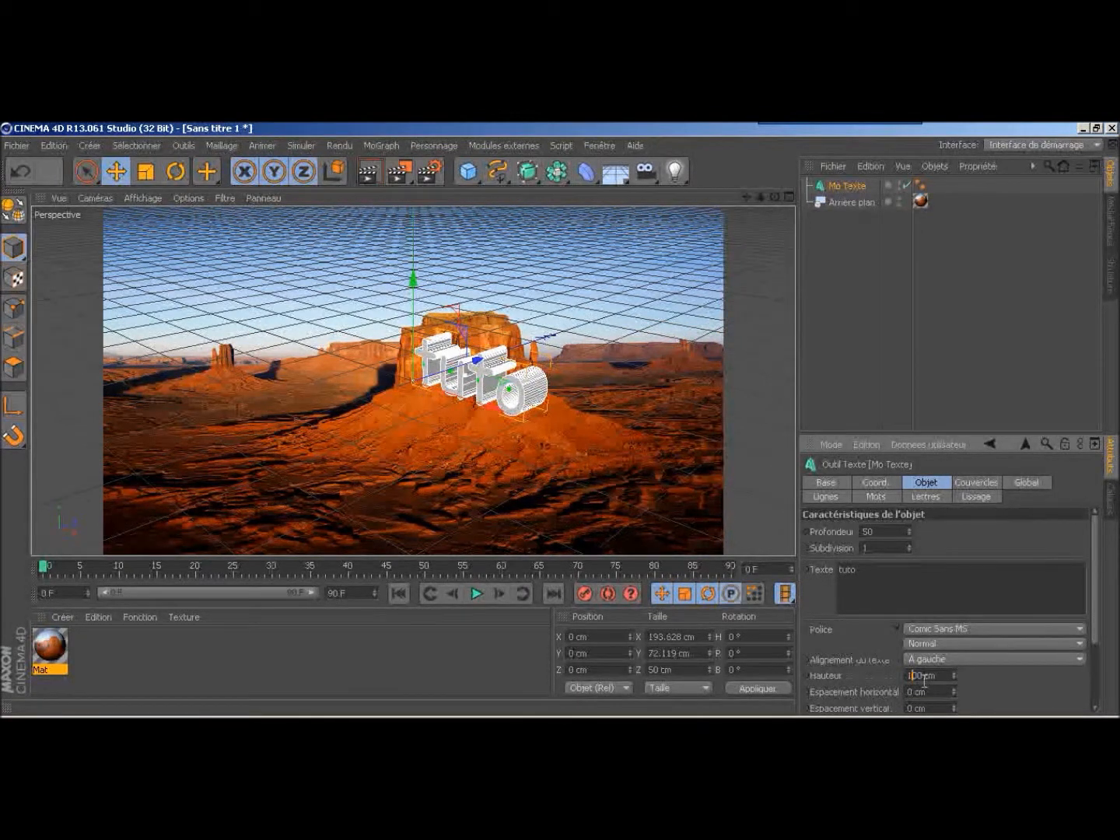
{"action": "type", "text": "150"}
{"action": "key", "text": "Return"}
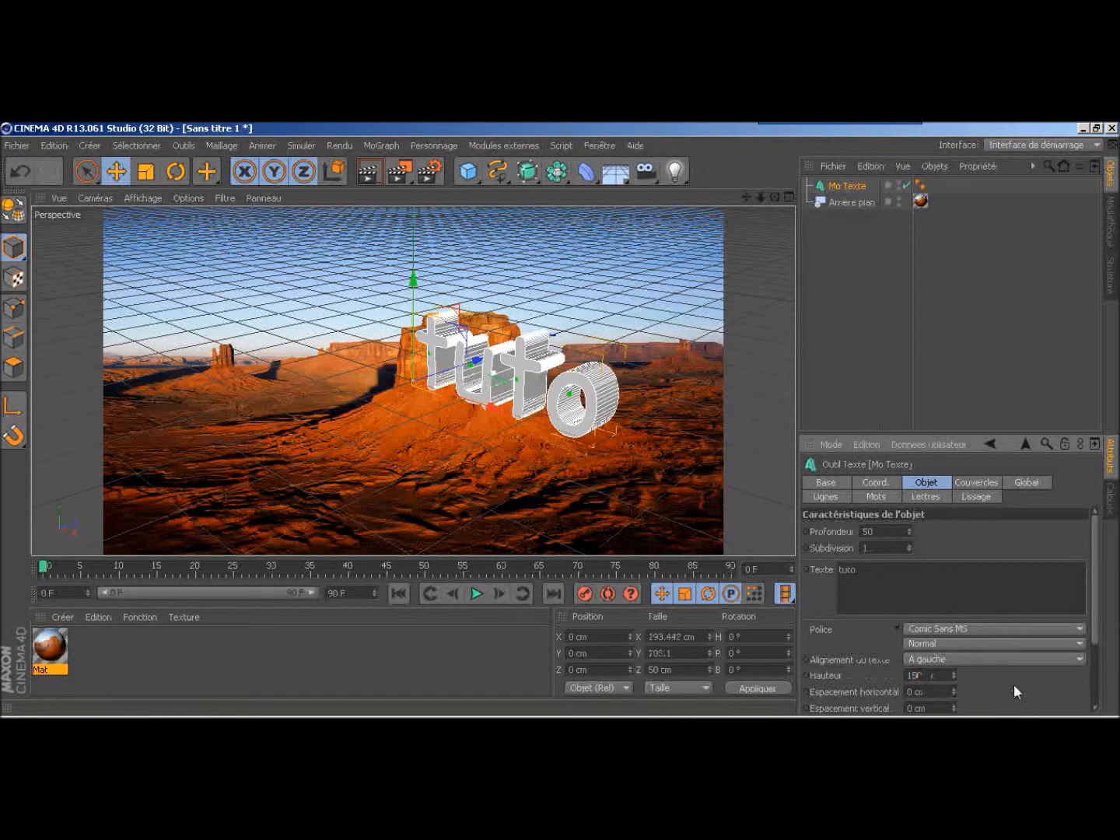
Rotate the "tuto" text to about H 17.5°, P -24°, B 2.3° and lower it to about Y -62 cm.
{"action": "left_click_drag", "start_coordinate": [778, 197], "coordinate": [534, 308]}
{"action": "left_click_drag", "start_coordinate": [413, 381], "coordinate": [396, 378]}
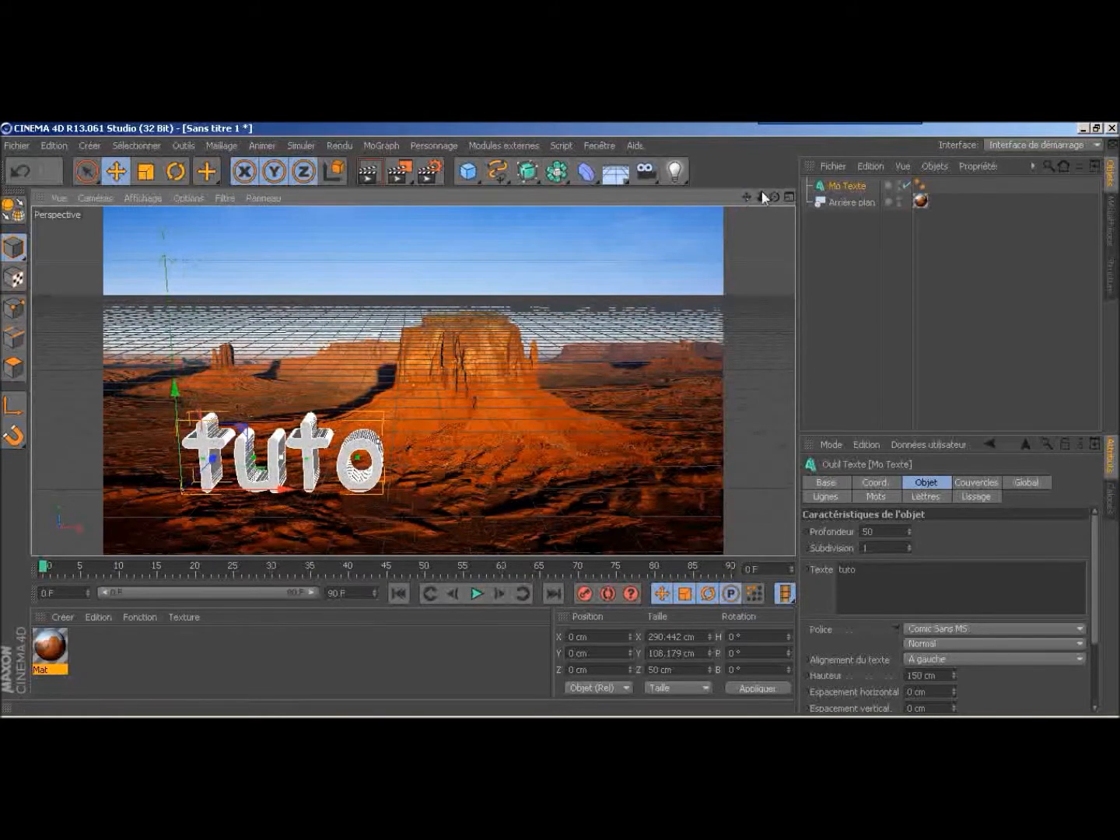
{"action": "left_click_drag", "start_coordinate": [775, 197], "coordinate": [732, 235]}
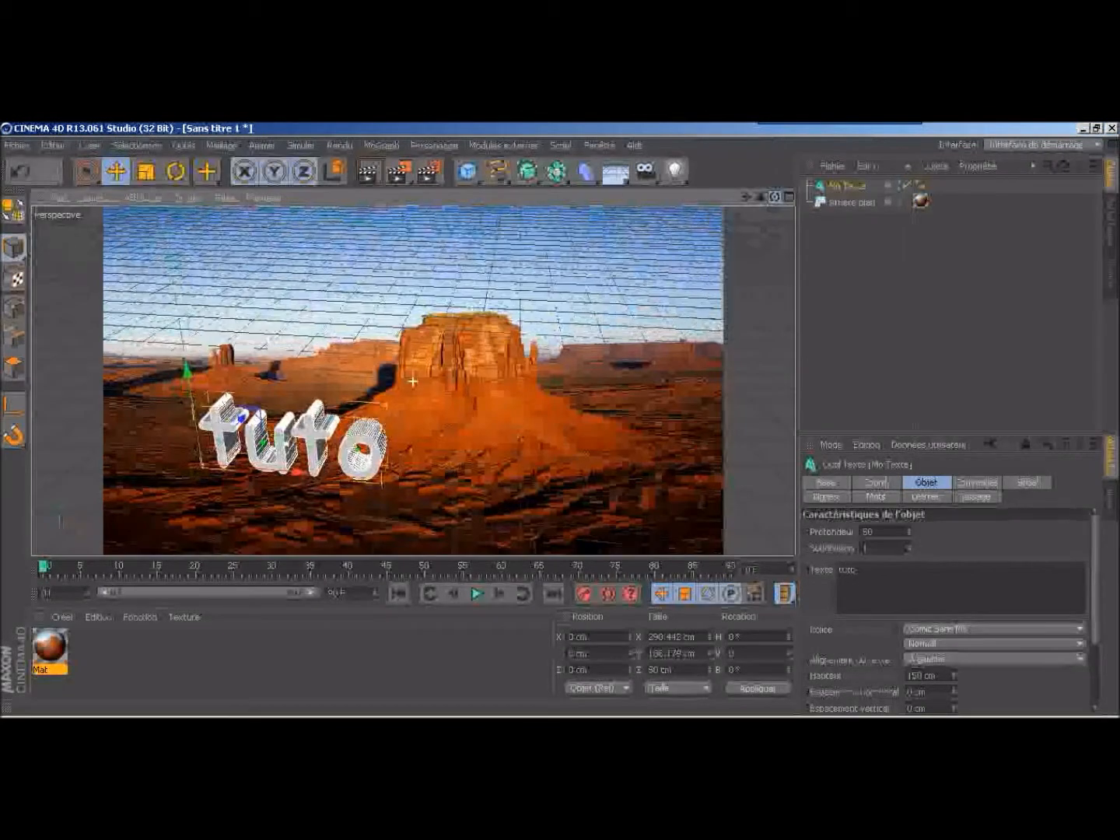
{"action": "left_click", "coordinate": [175, 172]}
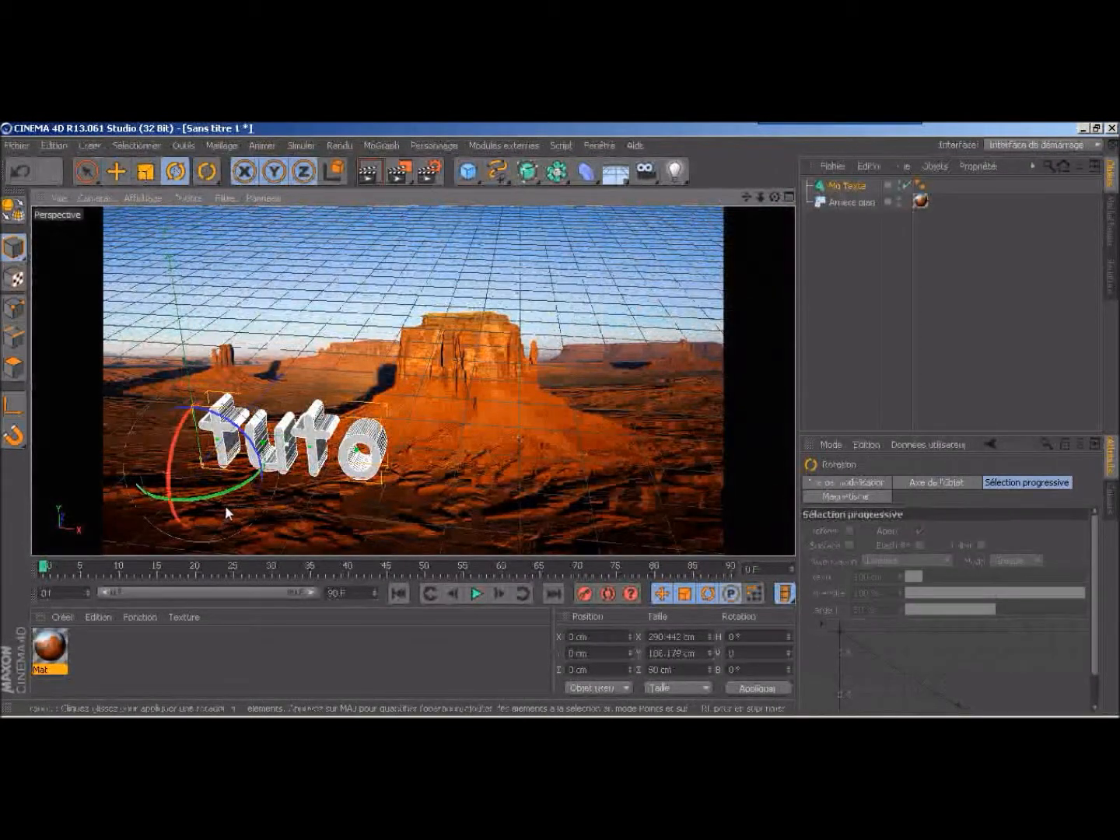
{"action": "left_click_drag", "start_coordinate": [220, 495], "coordinate": [211, 466]}
{"action": "key", "text": "e"}
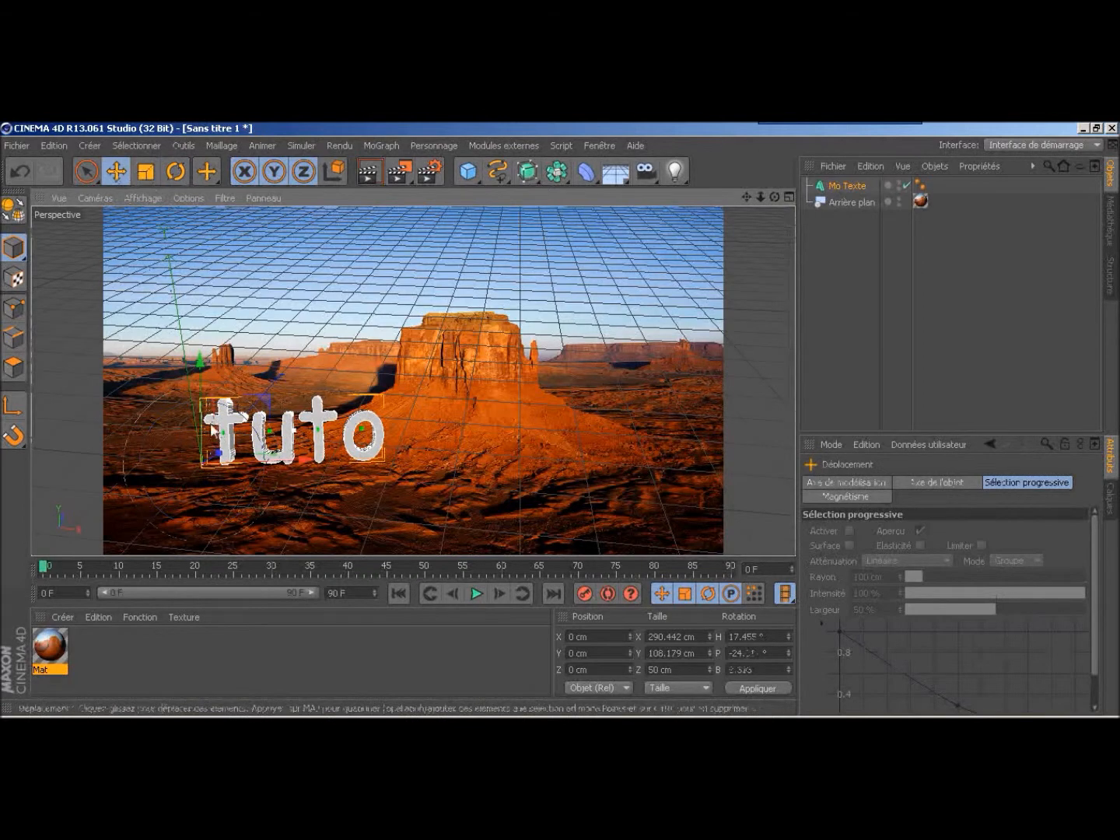
{"action": "left_click_drag", "start_coordinate": [203, 403], "coordinate": [202, 447]}
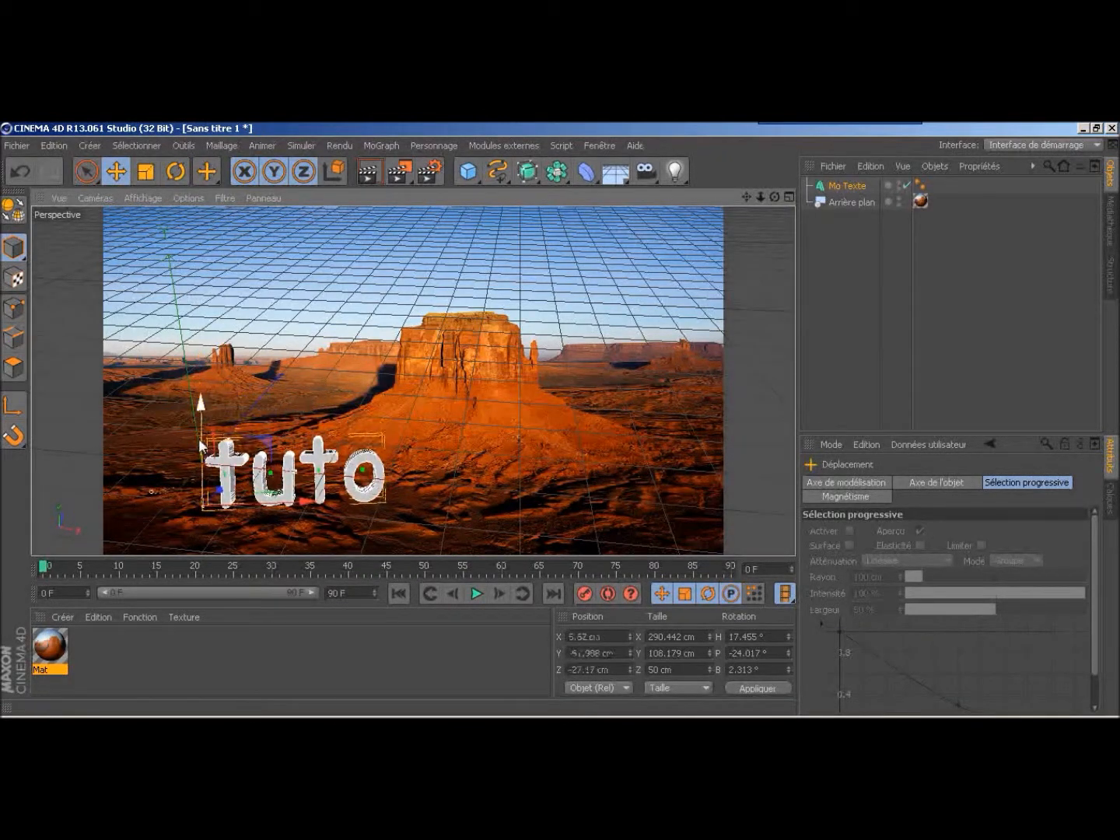
Adjust the text to a pitch of about -20.4°, move it to about X -15, Y -88, Z 39 cm, and preview the render.
{"action": "left_click", "coordinate": [179, 180]}
{"action": "left_click_drag", "start_coordinate": [198, 496], "coordinate": [200, 473]}
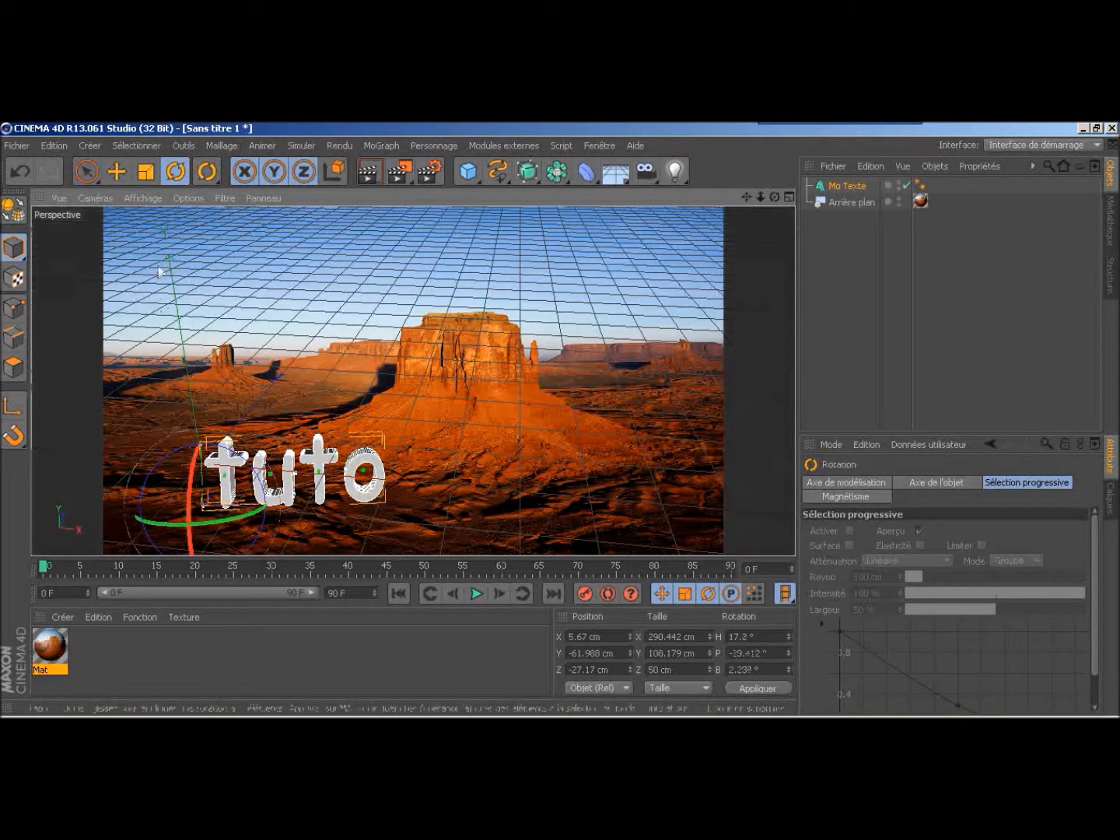
{"action": "left_click", "coordinate": [115, 171]}
{"action": "left_click_drag", "start_coordinate": [221, 495], "coordinate": [223, 484]}
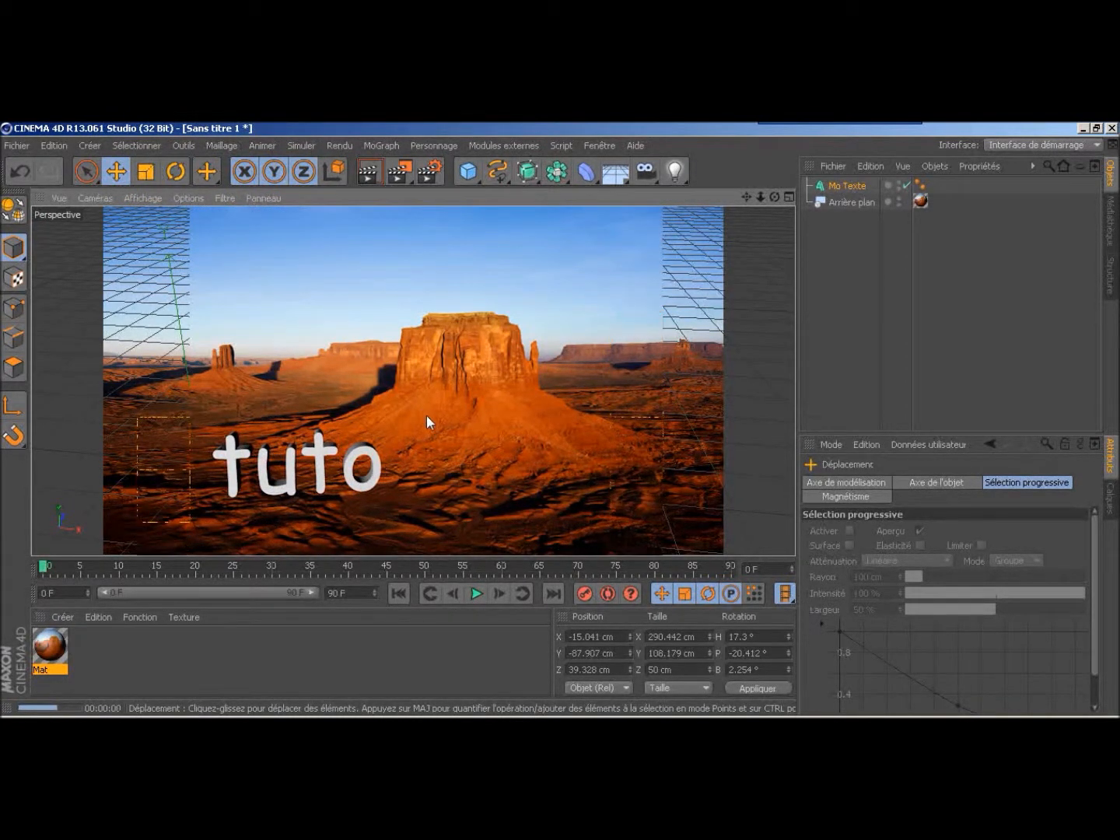
{"action": "left_click", "coordinate": [383, 395]}
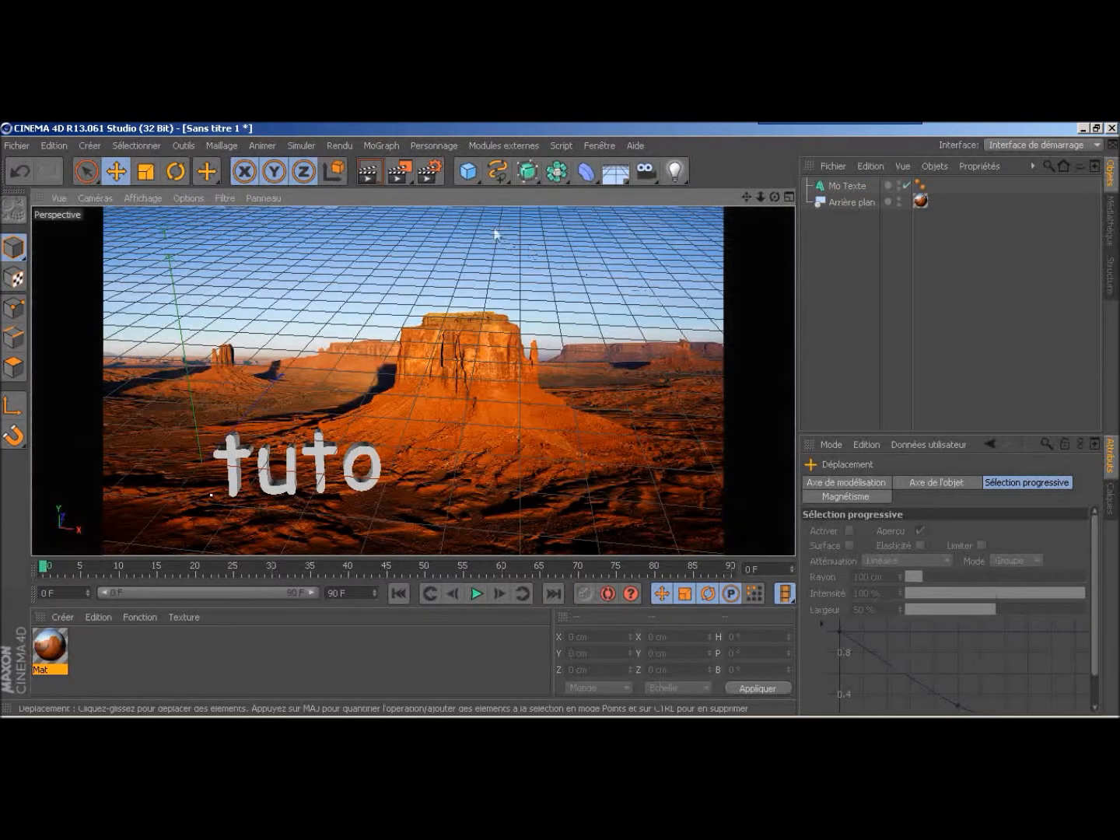
Add a Plan primitive, shift it beneath the text, and rotate it to about H 13.2°, P -13.5°, B 0.2°.
{"action": "left_click", "coordinate": [472, 173]}
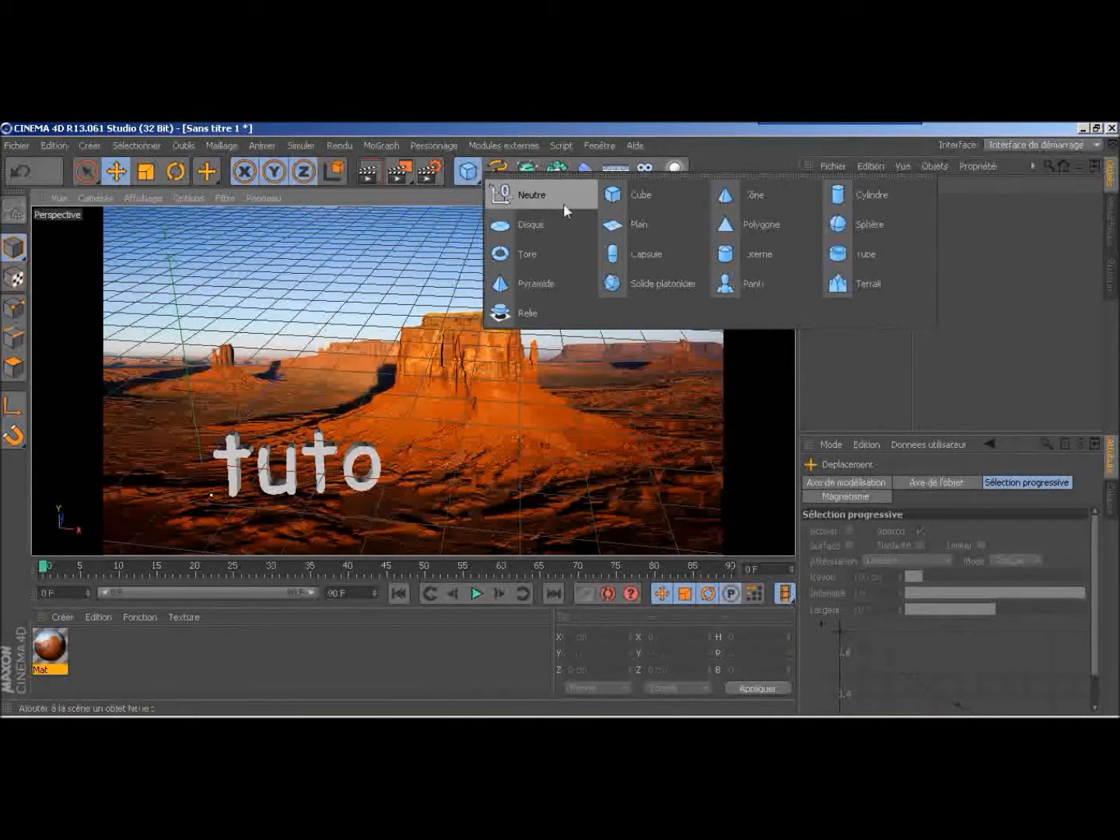
{"action": "left_click", "coordinate": [634, 229]}
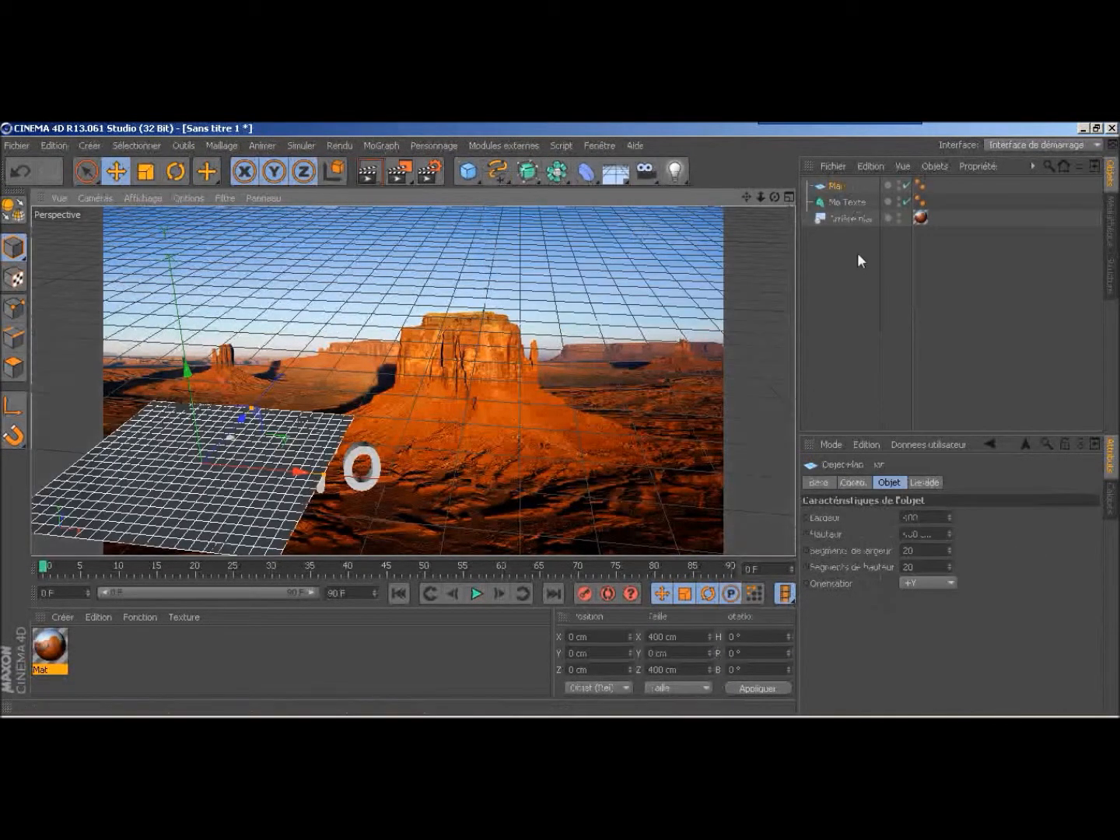
{"action": "left_click_drag", "start_coordinate": [260, 510], "coordinate": [347, 525]}
{"action": "key", "text": "r"}
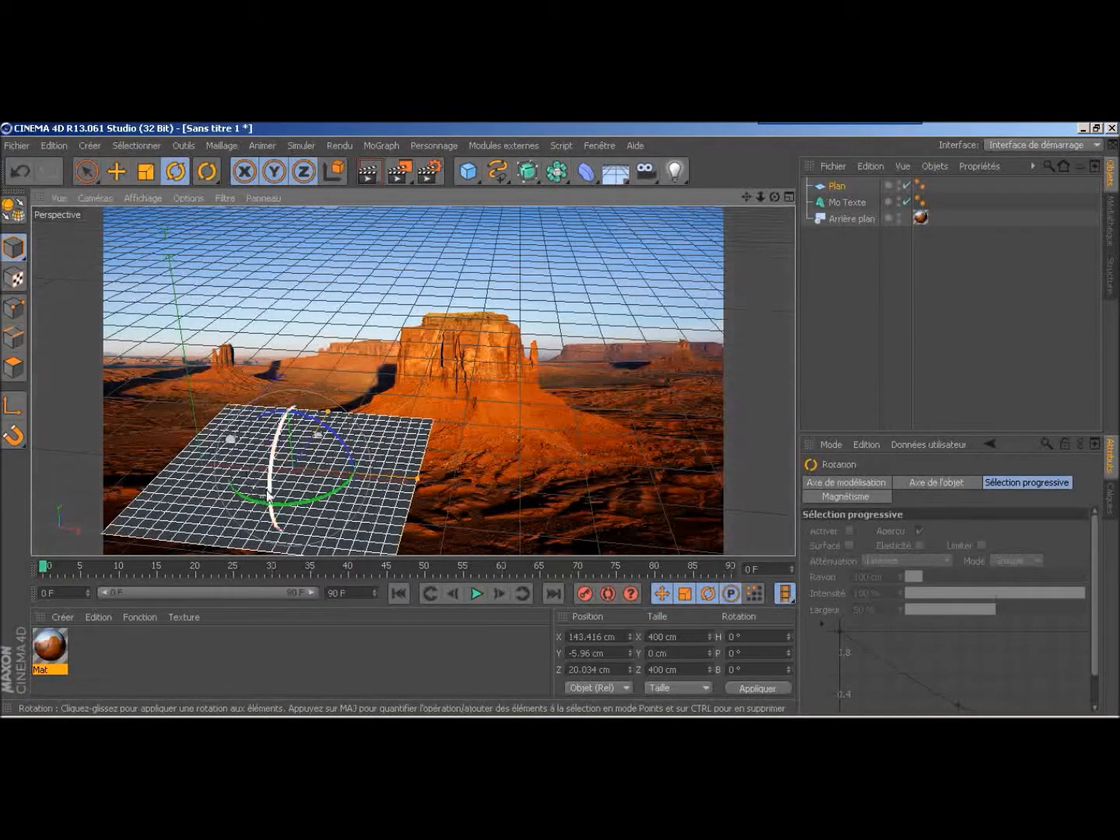
{"action": "left_click_drag", "start_coordinate": [288, 501], "coordinate": [254, 357]}
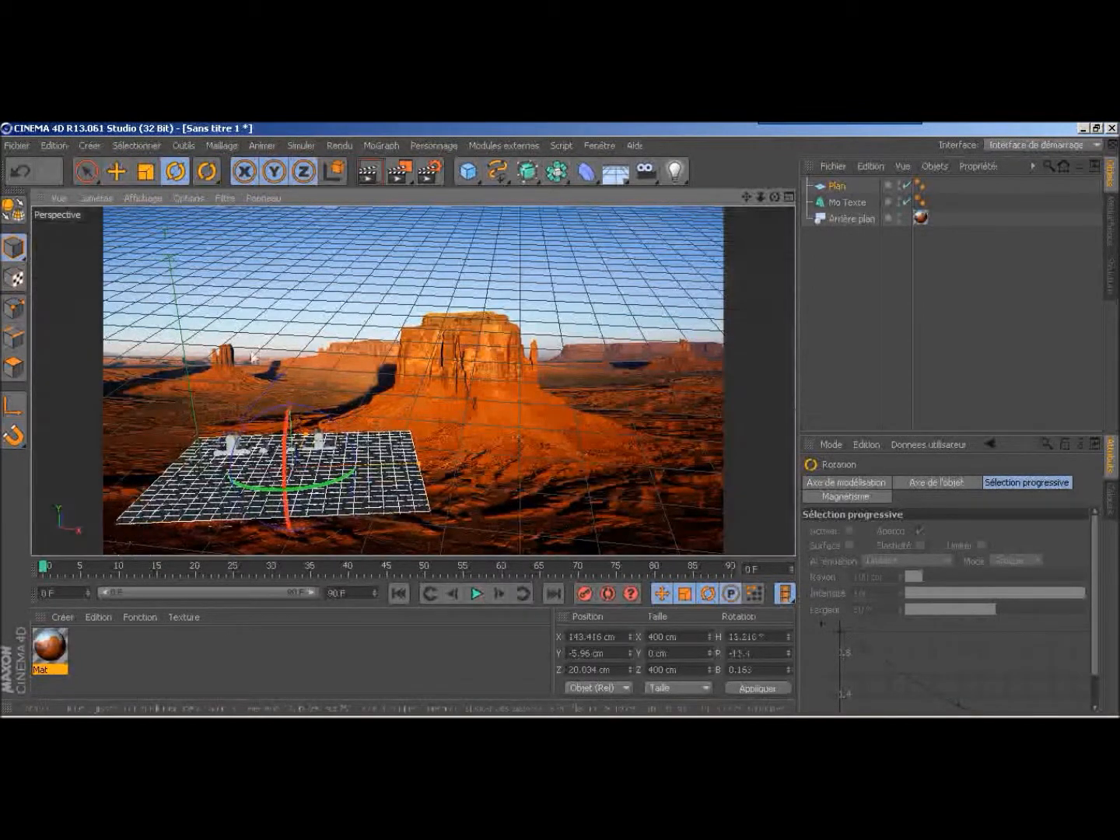
Enlarge the plane to about 669 by 1073 cm, move it to about X 123, Y -111, Z 106 cm, and preview the render.
{"action": "left_click", "coordinate": [116, 172]}
{"action": "left_click_drag", "start_coordinate": [289, 414], "coordinate": [319, 424]}
{"action": "left_click_drag", "start_coordinate": [447, 498], "coordinate": [493, 493]}
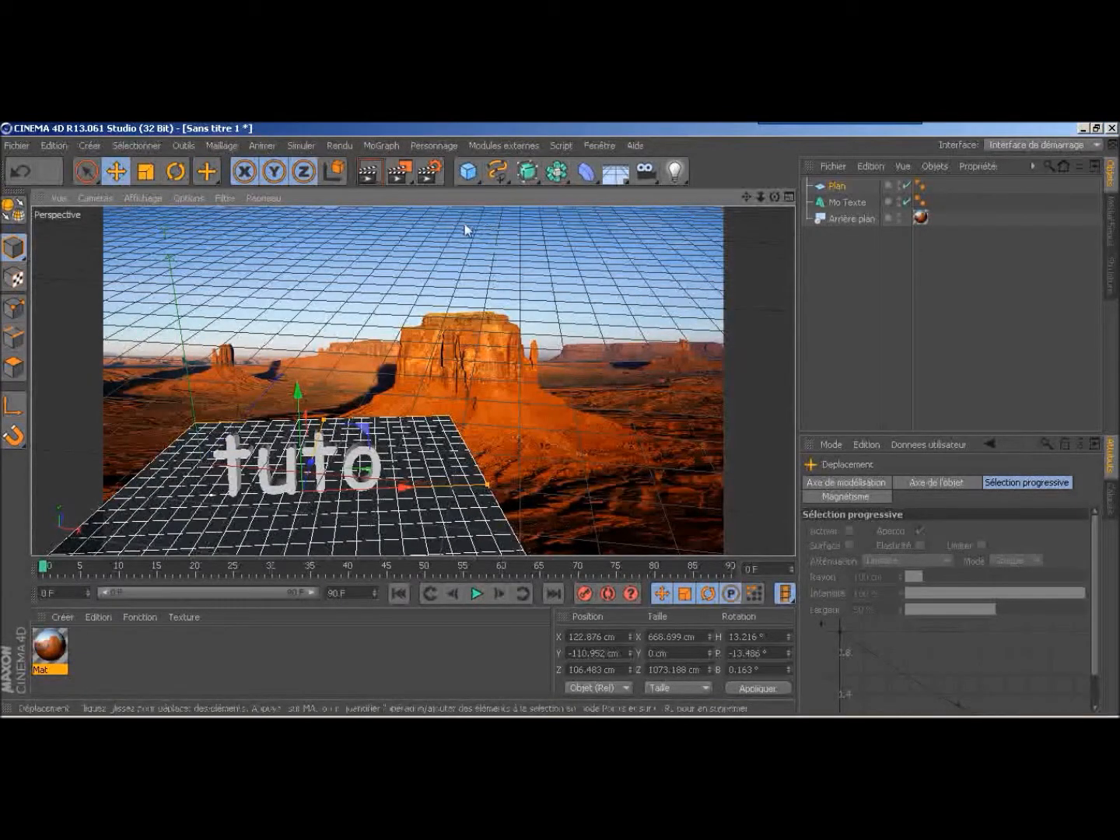
{"action": "left_click", "coordinate": [370, 172]}
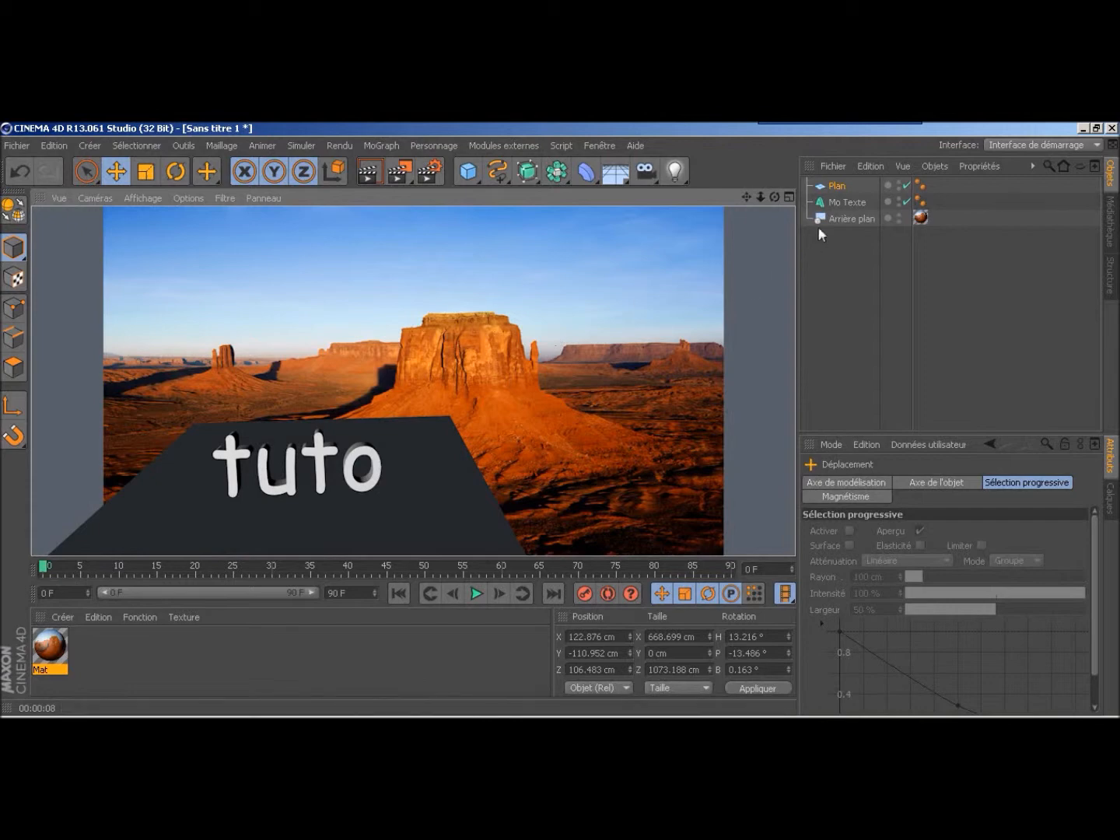
{"action": "left_click", "coordinate": [416, 317]}
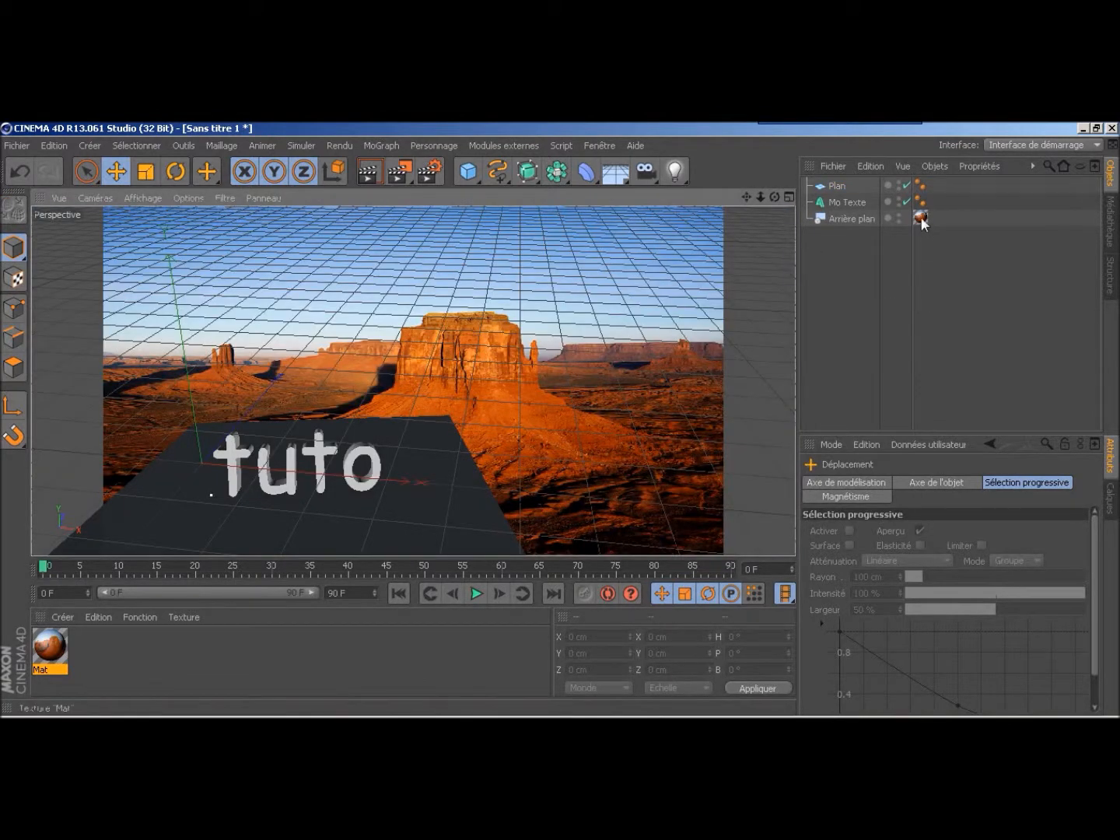
Copy the Mat texture tag from Arrière plan onto the Plan object and preview the render.
{"action": "left_click", "coordinate": [921, 217]}
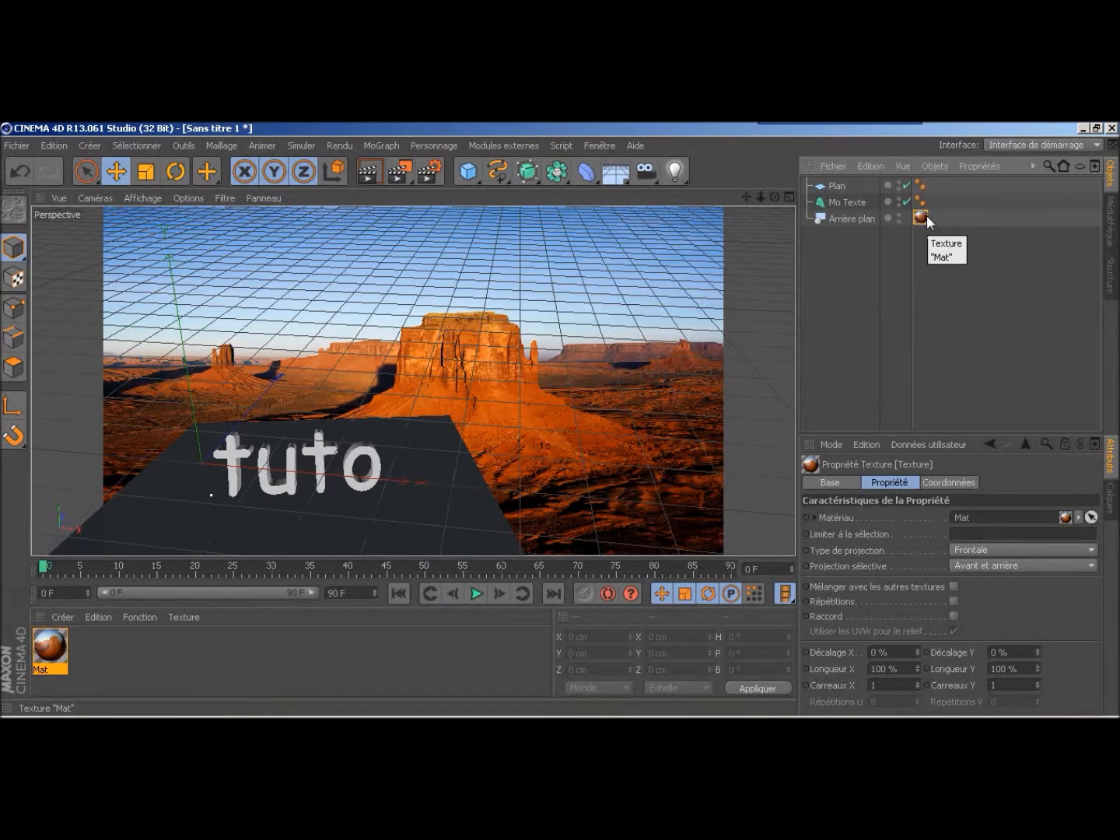
{"action": "left_click_drag", "start_coordinate": [920, 219], "coordinate": [842, 184], "text": "ctrl"}
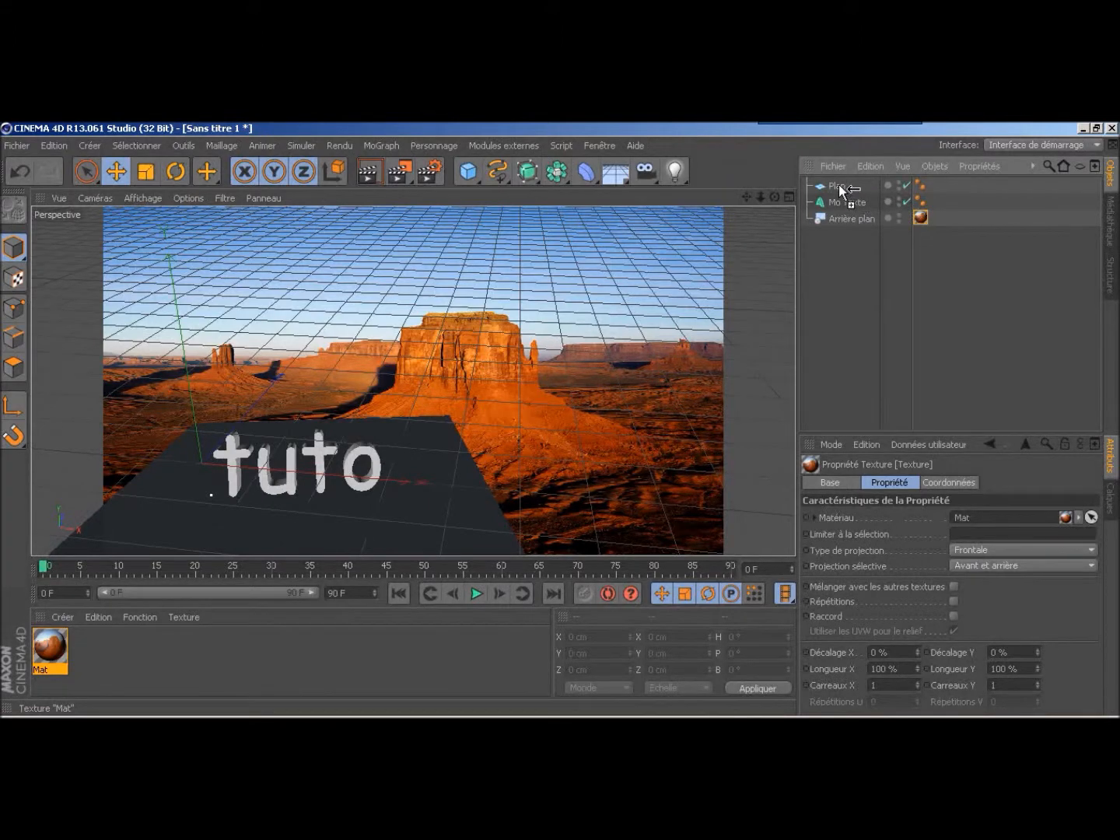
{"action": "left_click", "coordinate": [368, 171]}
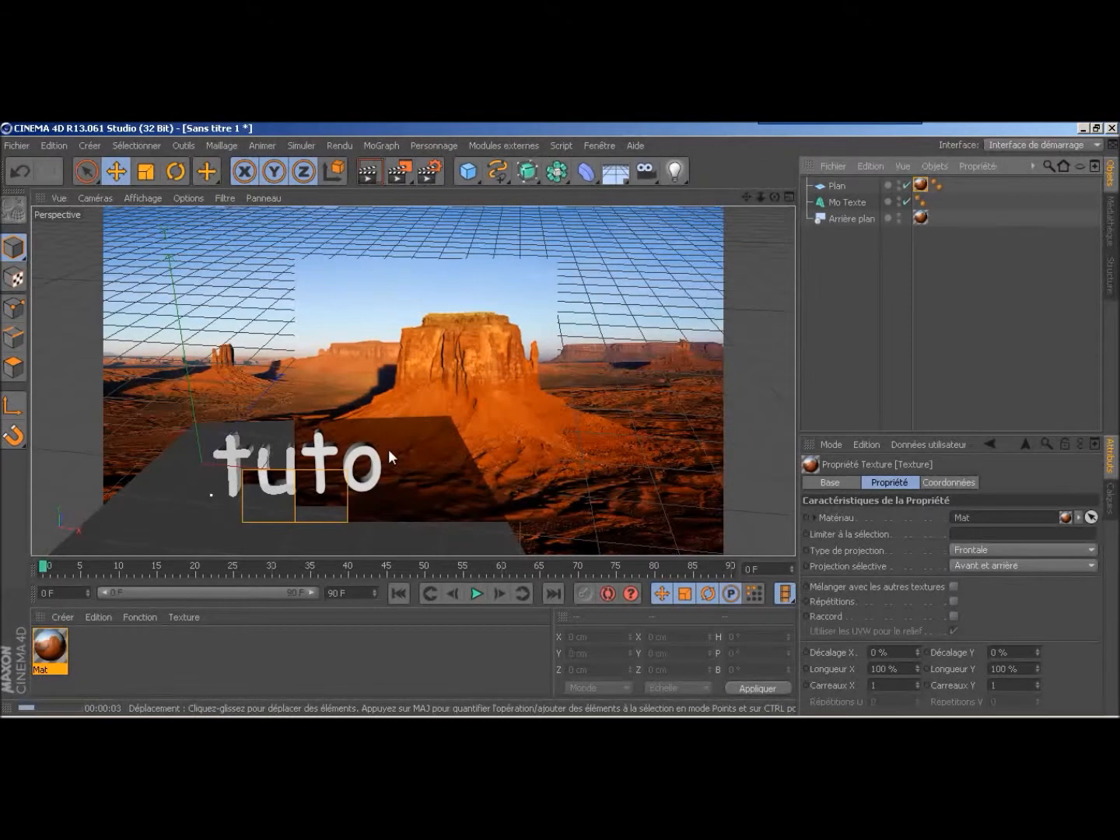
{"action": "left_click", "coordinate": [483, 292]}
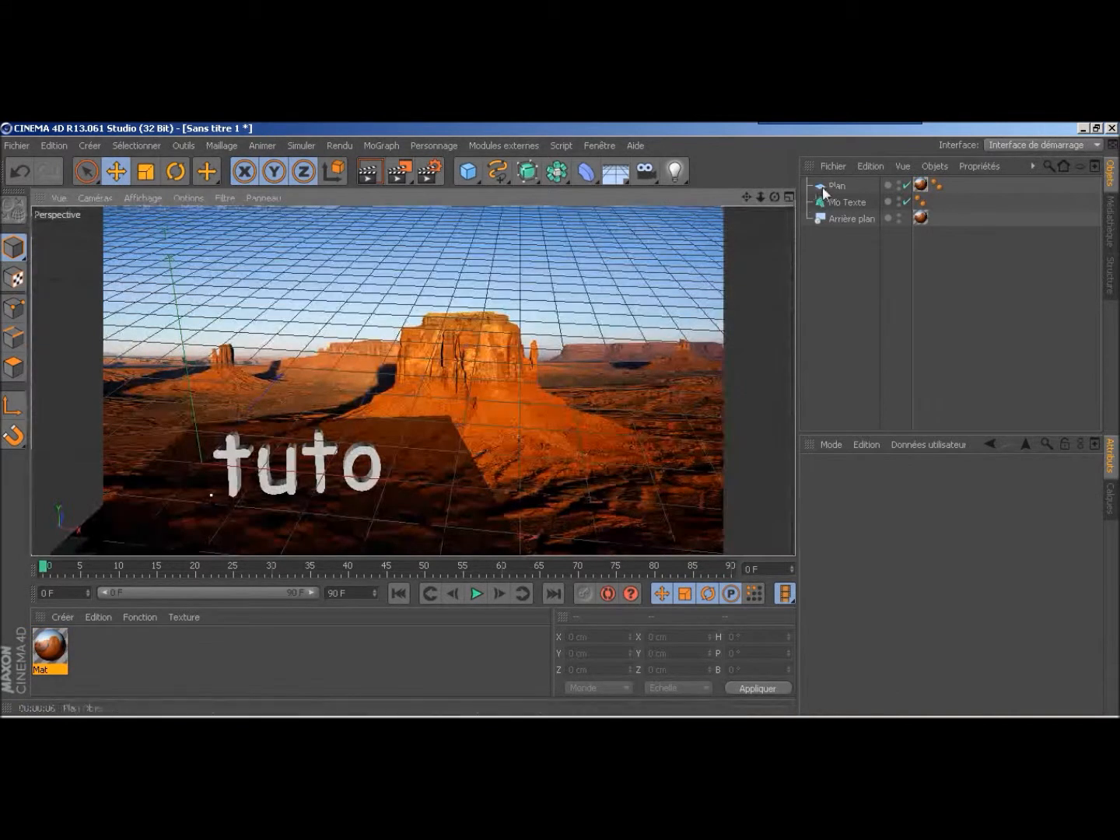
Add a Rendu property from the CINEMA 4D properties to the Plan object.
{"action": "left_click", "coordinate": [834, 185]}
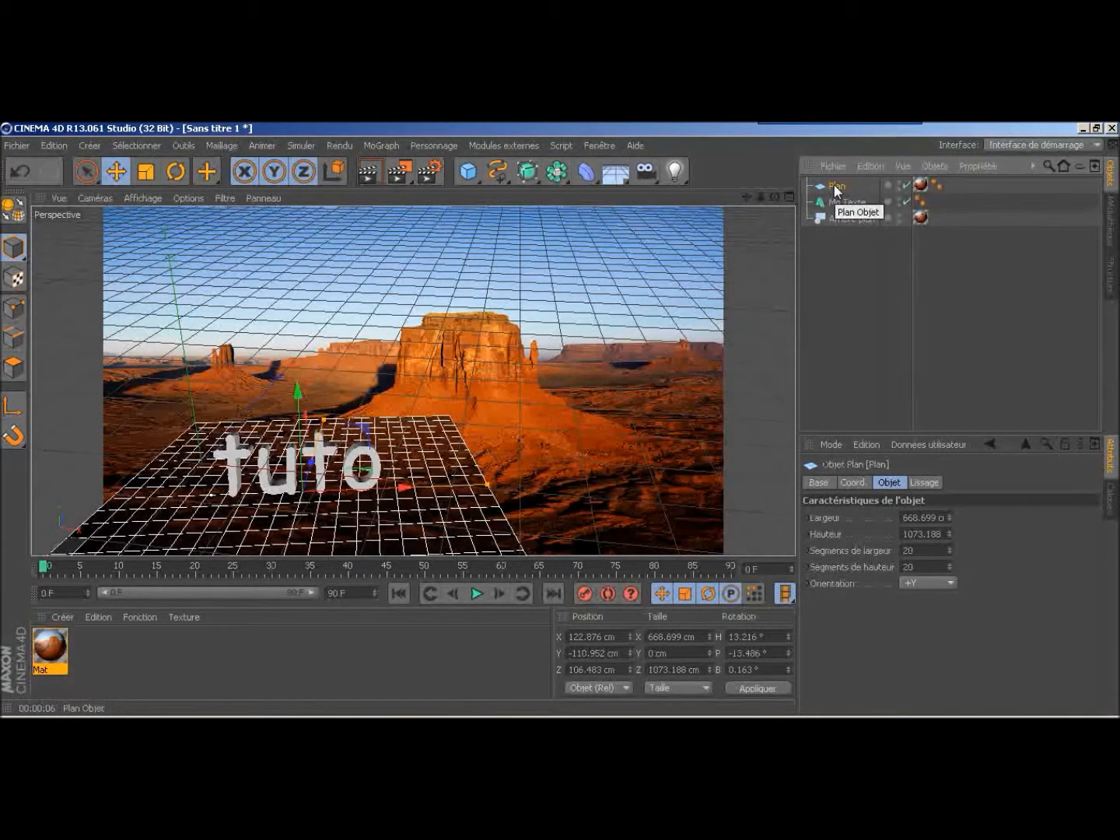
{"action": "right_click", "coordinate": [834, 185]}
{"action": "mouse_move", "coordinate": [847, 178]}
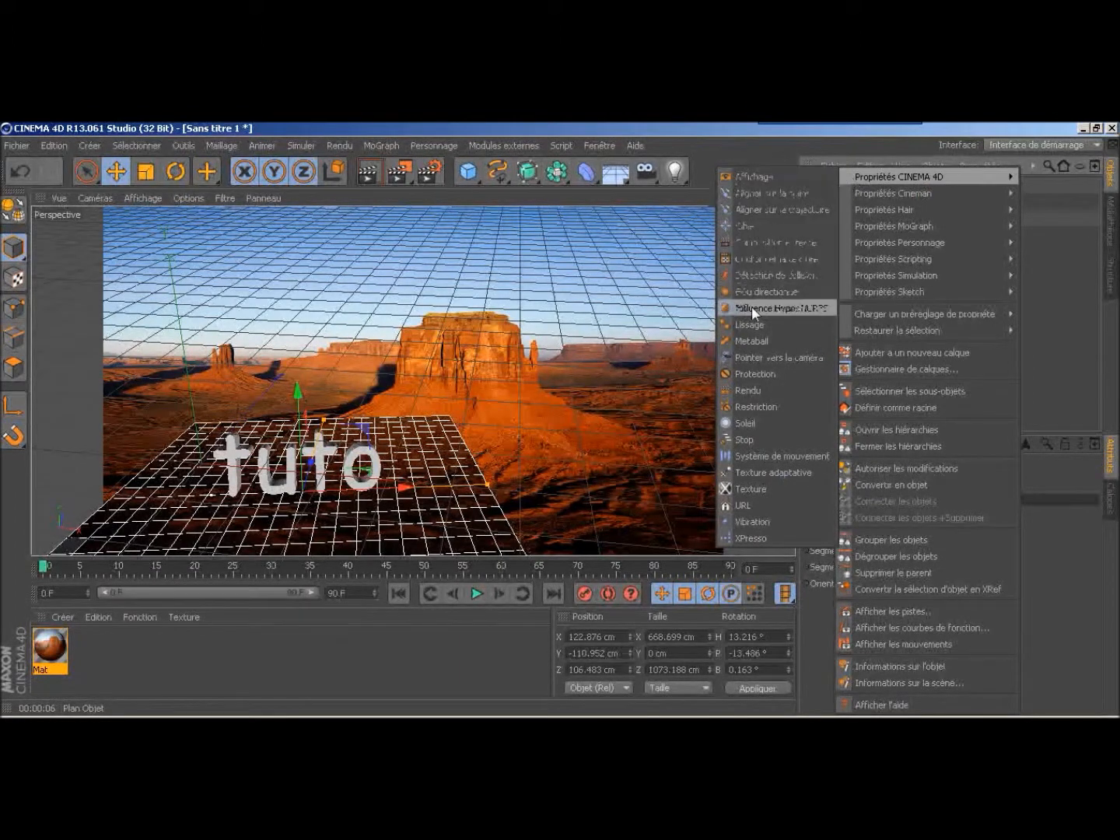
{"action": "left_click", "coordinate": [766, 389]}
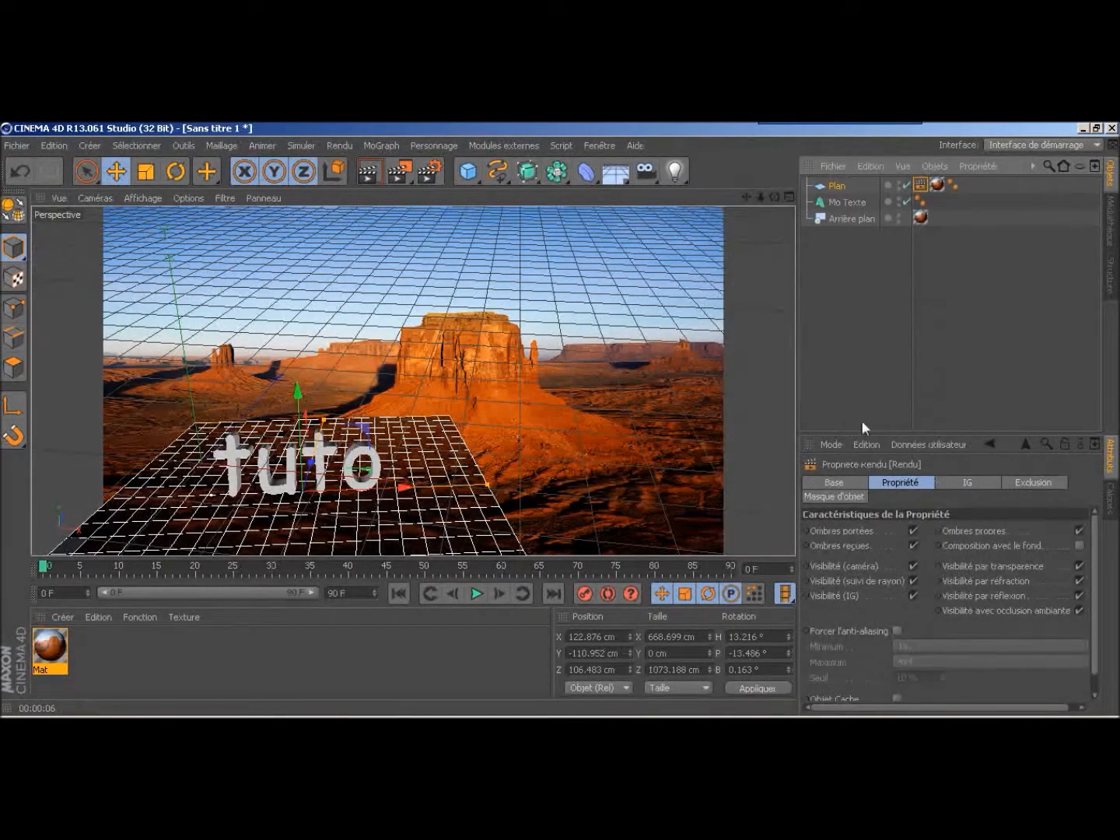
Enable Composition avec le fond in the Plan's render properties and preview the render.
{"action": "left_click", "coordinate": [840, 185]}
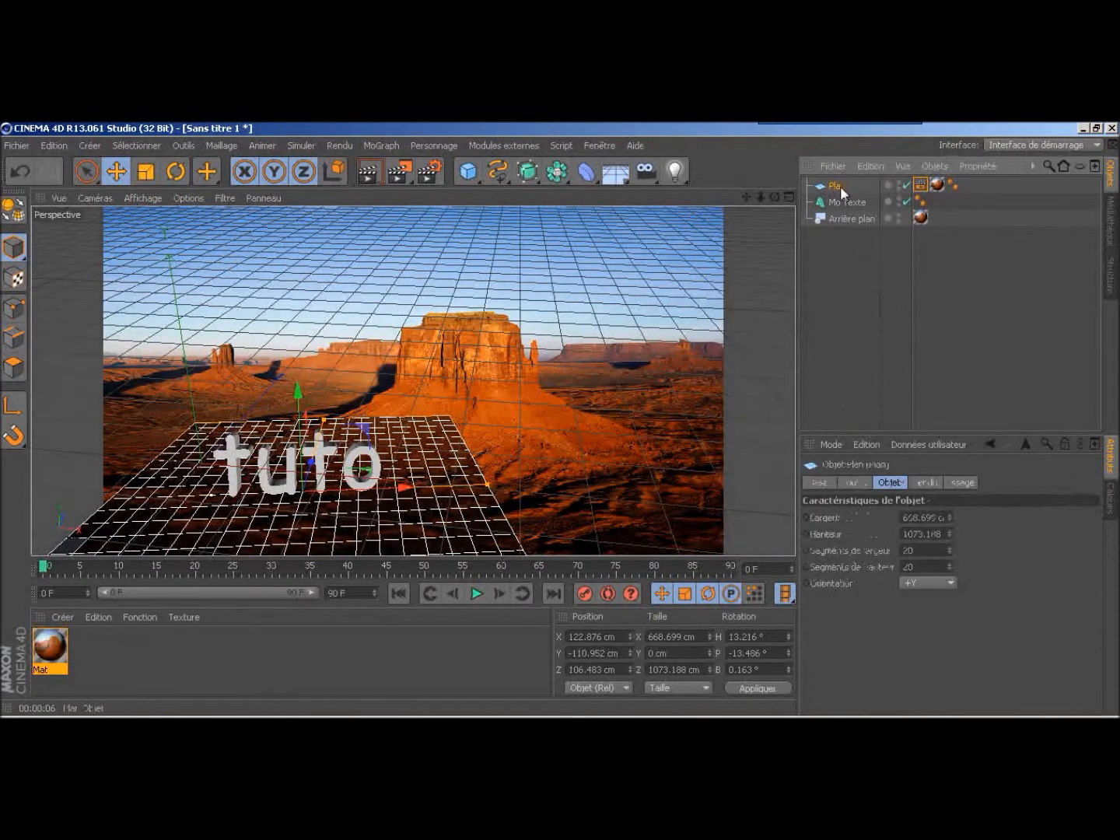
{"action": "left_click", "coordinate": [927, 483]}
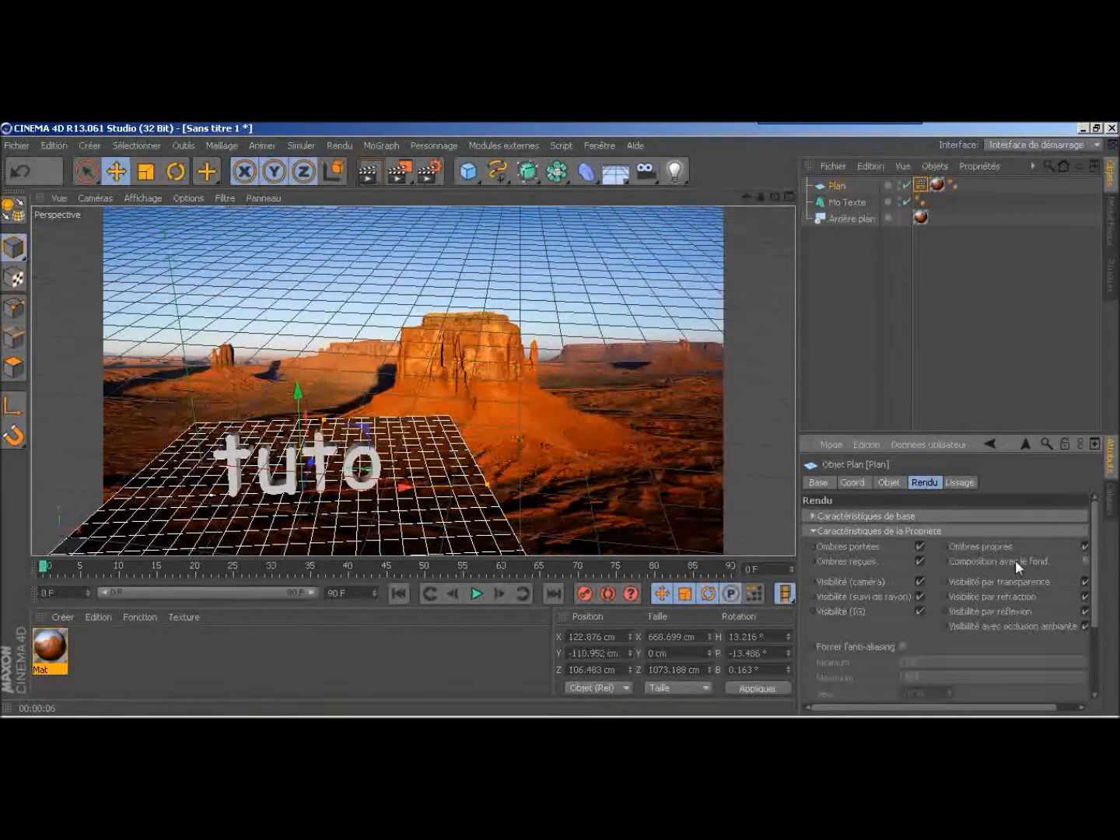
{"action": "left_click", "coordinate": [1084, 561]}
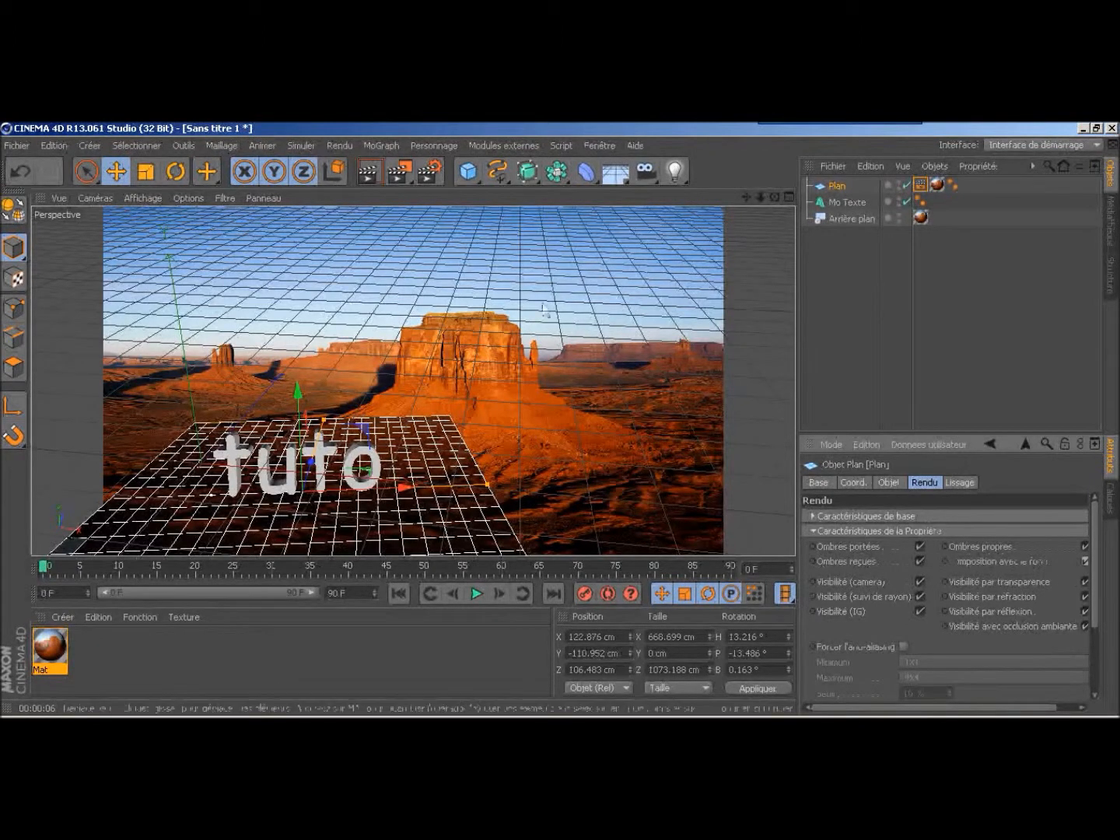
{"action": "left_click", "coordinate": [368, 172]}
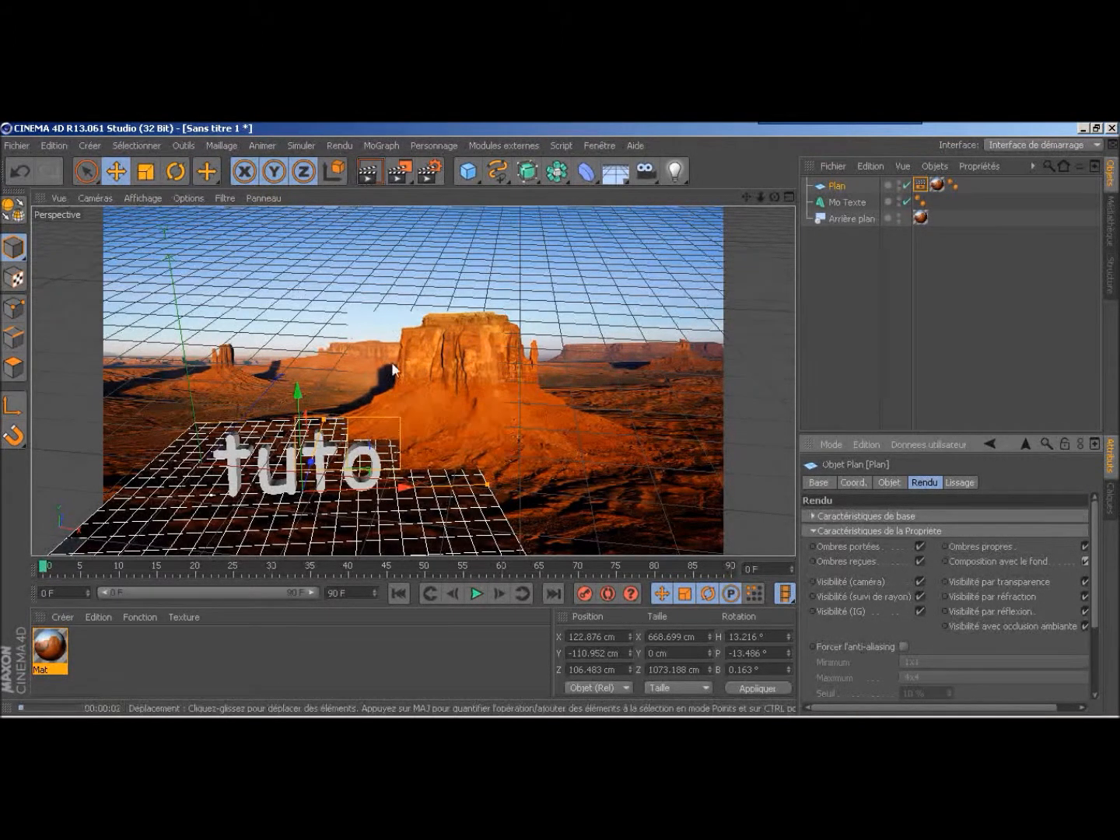
{"action": "left_click", "coordinate": [489, 409]}
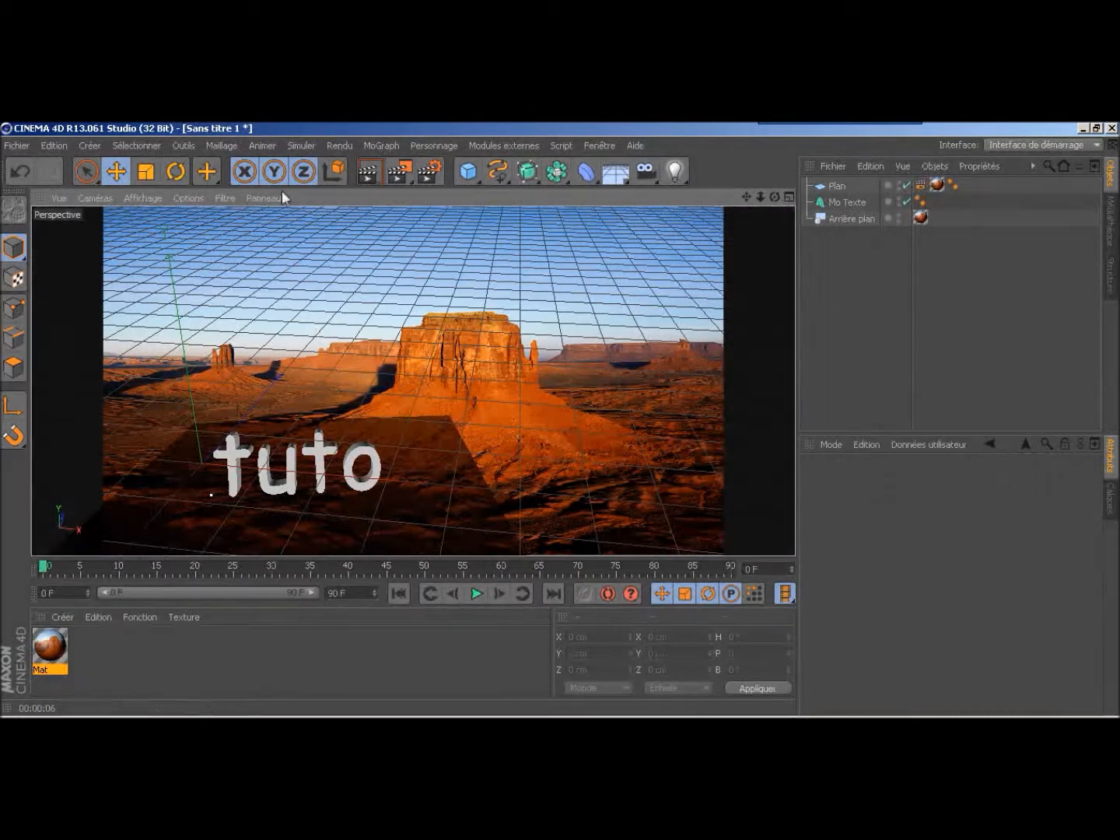
Lower the "tuto" text onto the plane, to about Y -91 cm.
{"action": "left_click", "coordinate": [849, 200]}
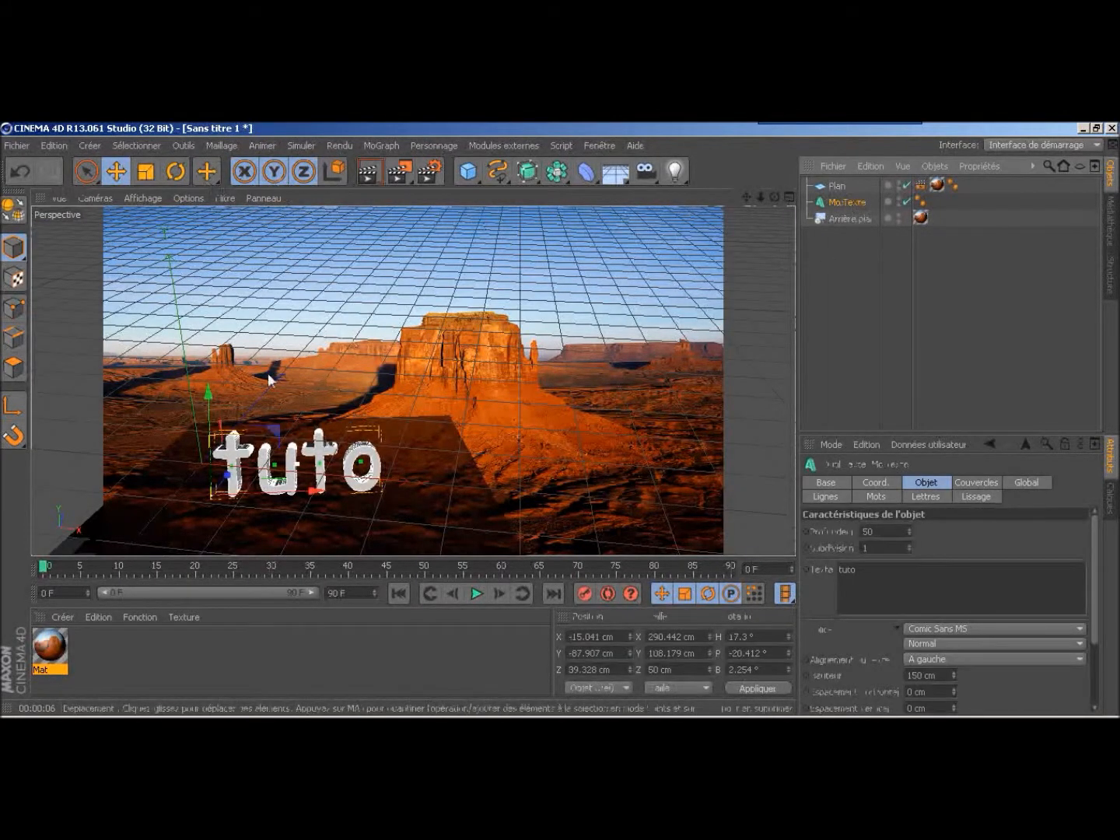
{"action": "mouse_move", "coordinate": [209, 393]}
{"action": "left_mouse_down"}
{"action": "mouse_move", "coordinate": [218, 466]}
{"action": "mouse_move", "coordinate": [219, 395]}
{"action": "left_mouse_up"}
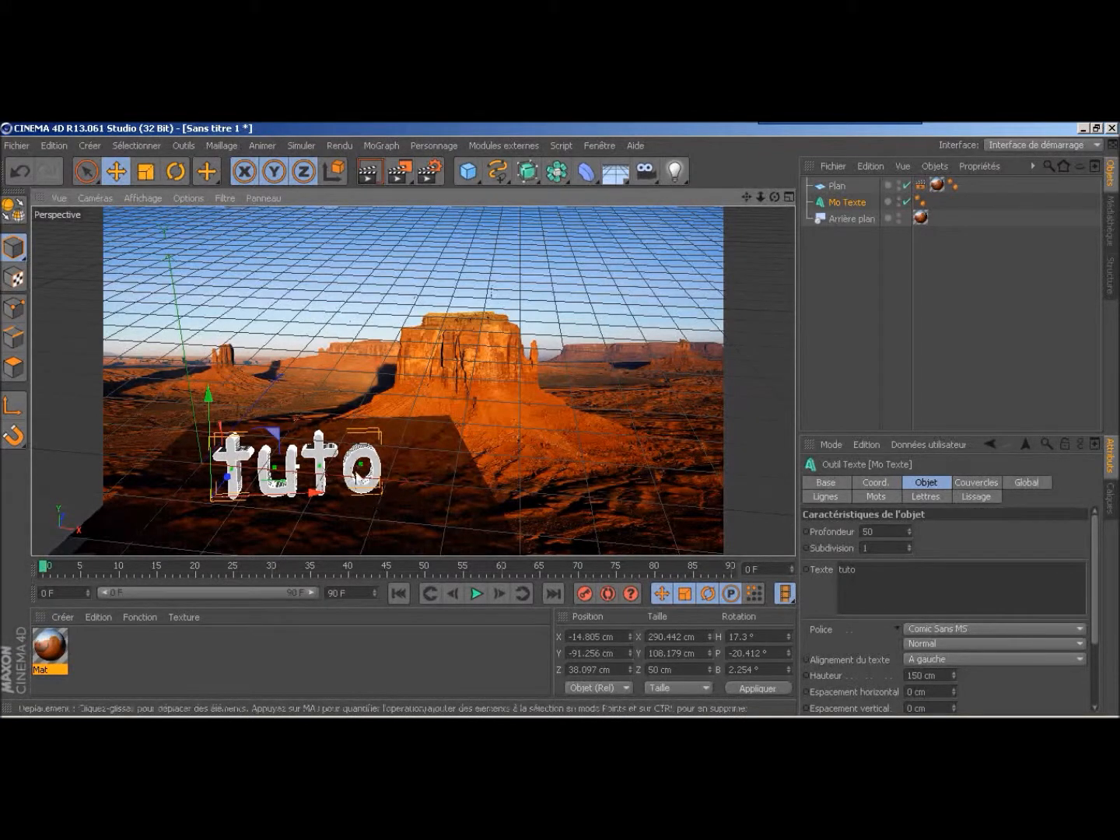
Add an Omni light and set its shadows to Masques d'ombres (ombres diffuses).
{"action": "left_click", "coordinate": [674, 172]}
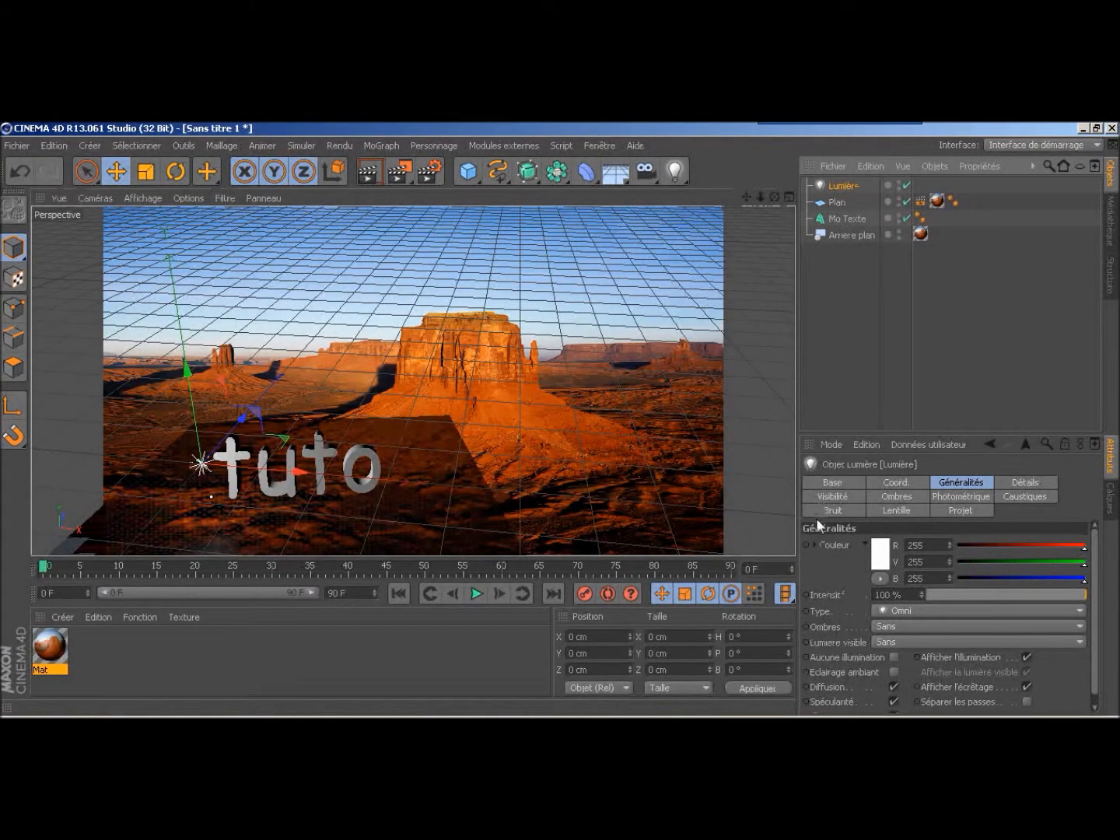
{"action": "left_click", "coordinate": [888, 629]}
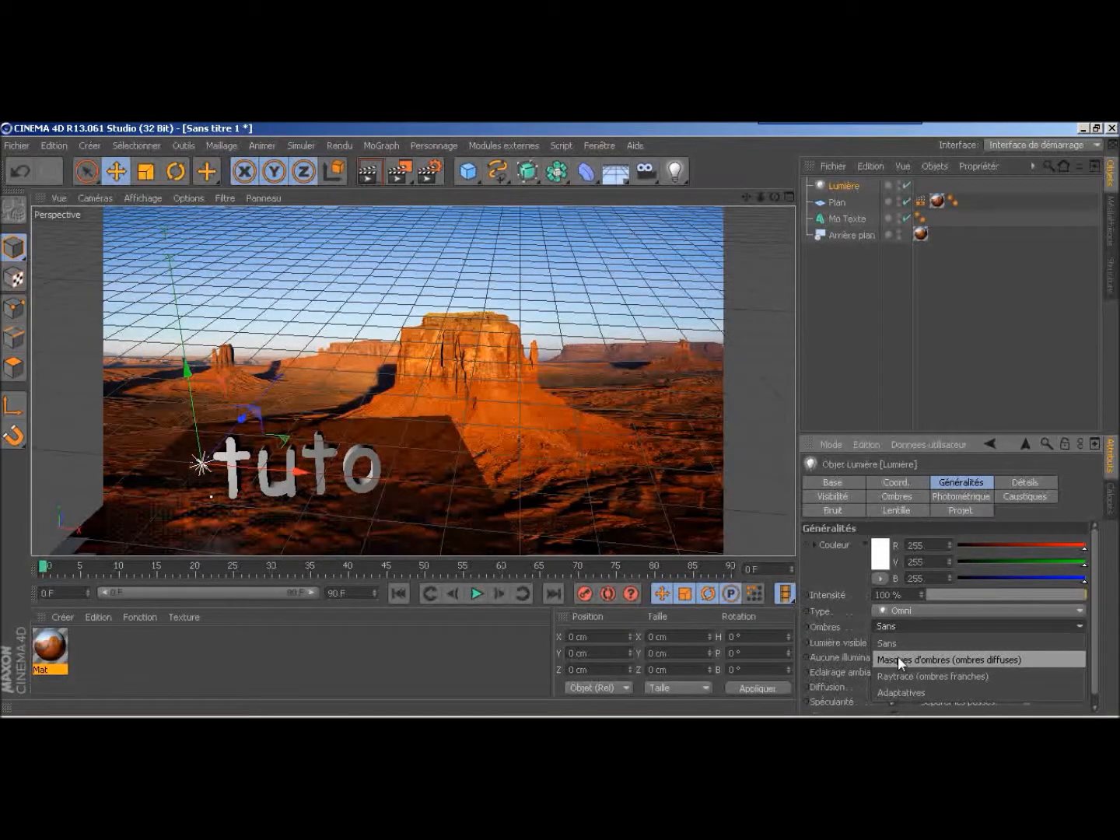
{"action": "left_click", "coordinate": [898, 660]}
Move the light above the text to about X 138, Y 189, Z -70 cm, and preview the shadow in a render.
{"action": "left_click_drag", "start_coordinate": [221, 472], "coordinate": [261, 351]}
{"action": "left_click", "coordinate": [370, 173]}
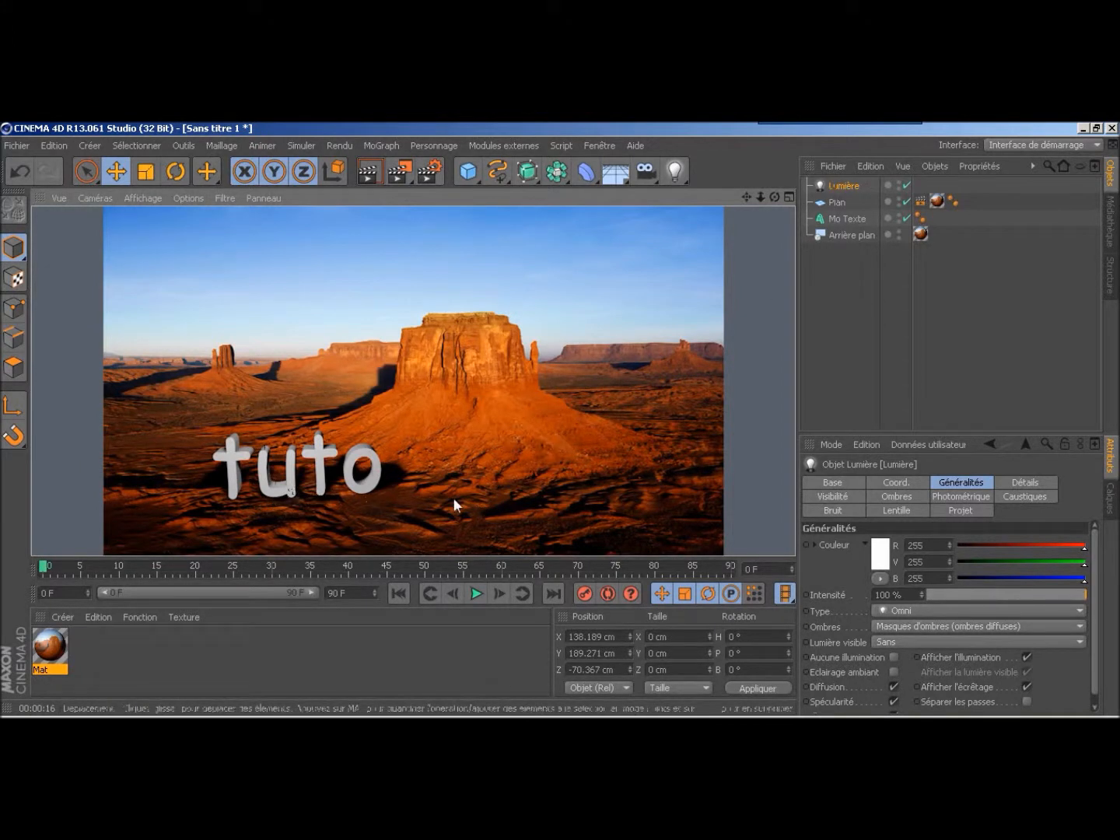
{"action": "left_click", "coordinate": [444, 353]}
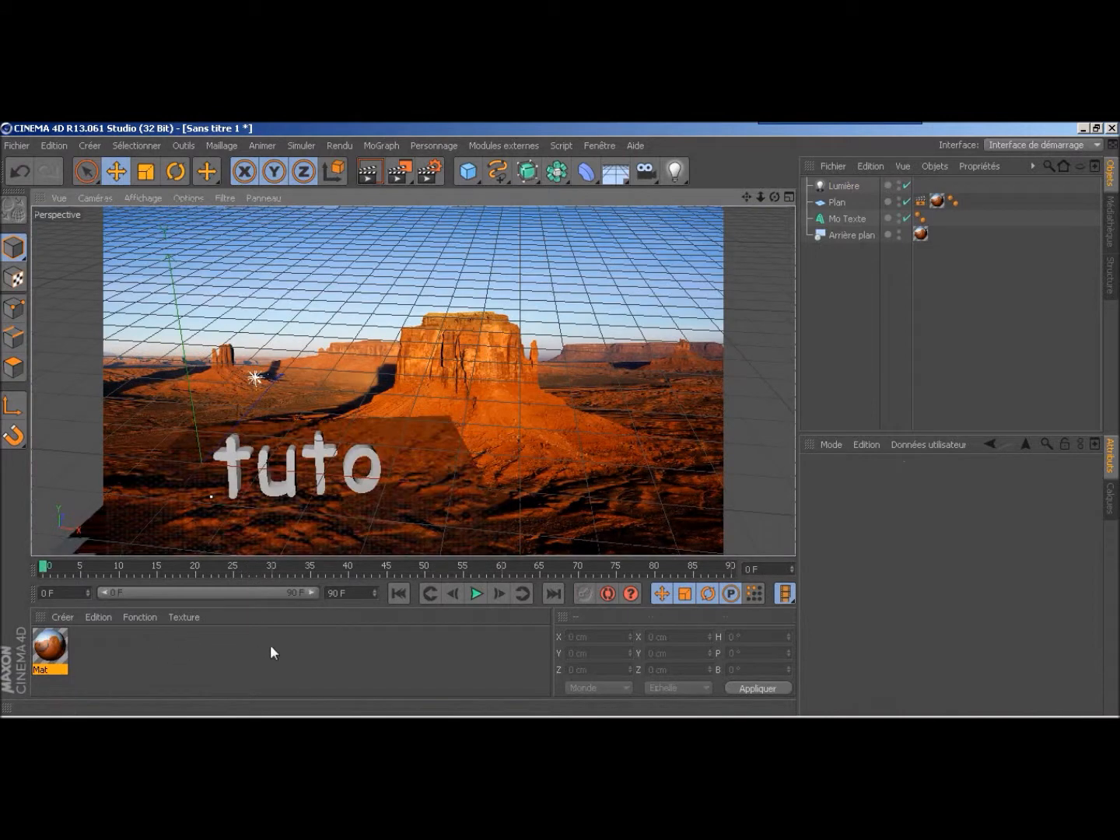
Create a new material and set its Couleur to orange, R 255, V 127, B 0.
{"action": "double_click", "coordinate": [313, 652]}
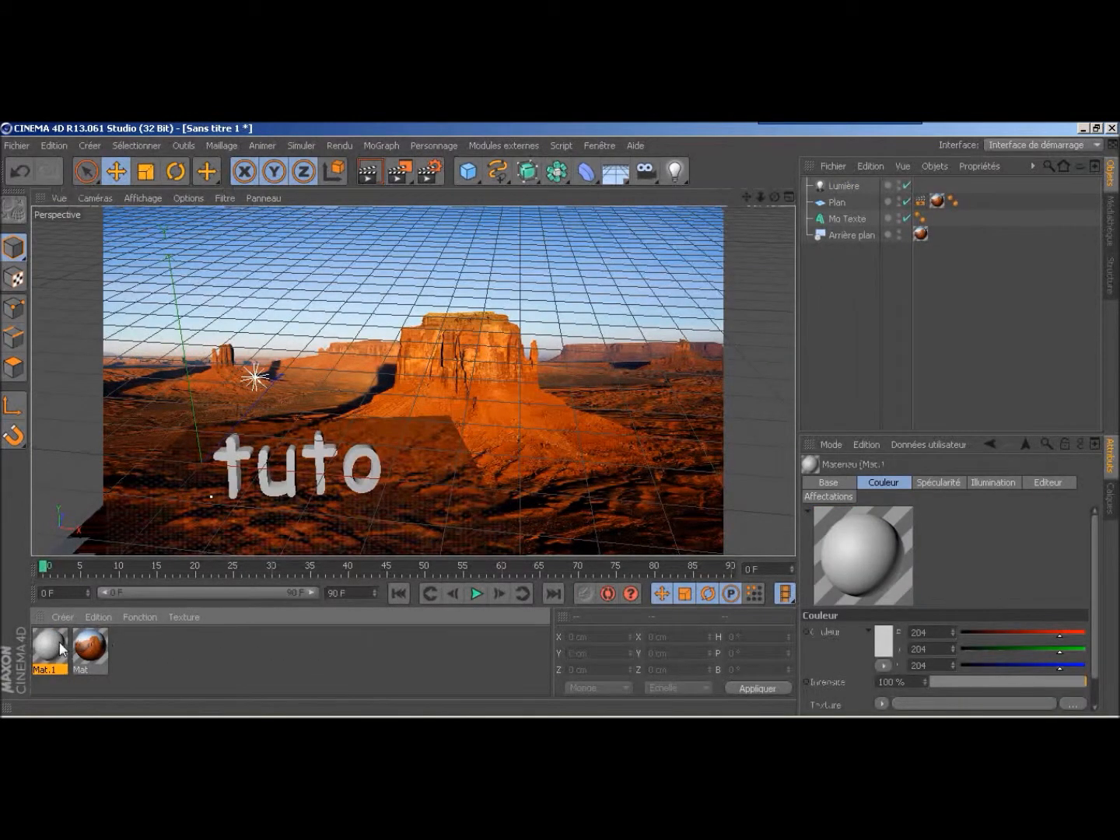
{"action": "double_click", "coordinate": [62, 648]}
{"action": "left_click", "coordinate": [439, 299]}
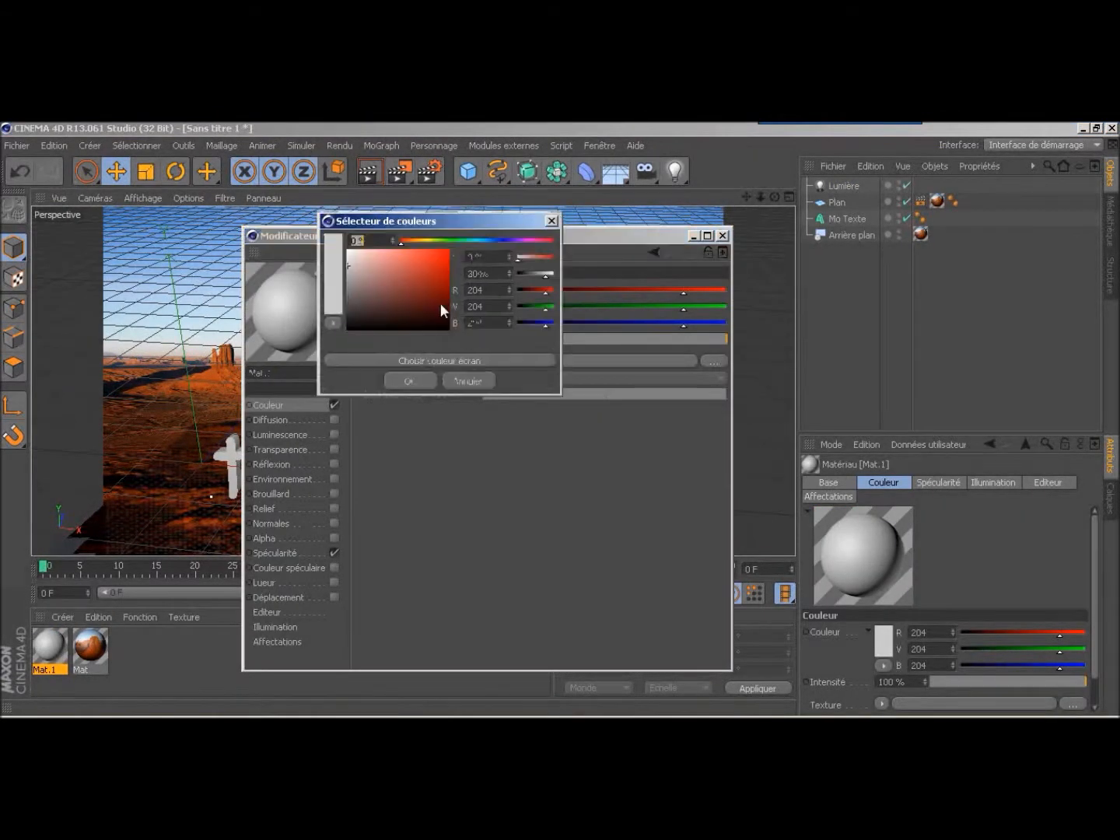
{"action": "left_click_drag", "start_coordinate": [414, 241], "coordinate": [450, 249]}
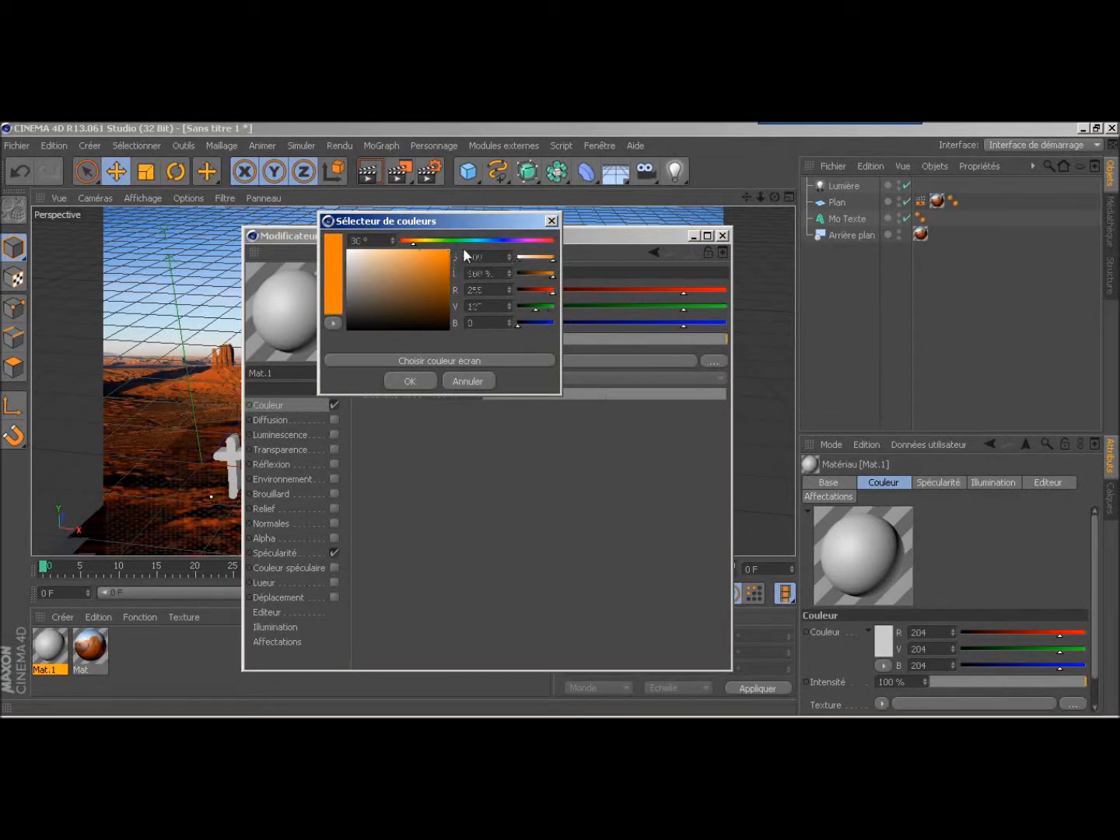
{"action": "left_click", "coordinate": [413, 384]}
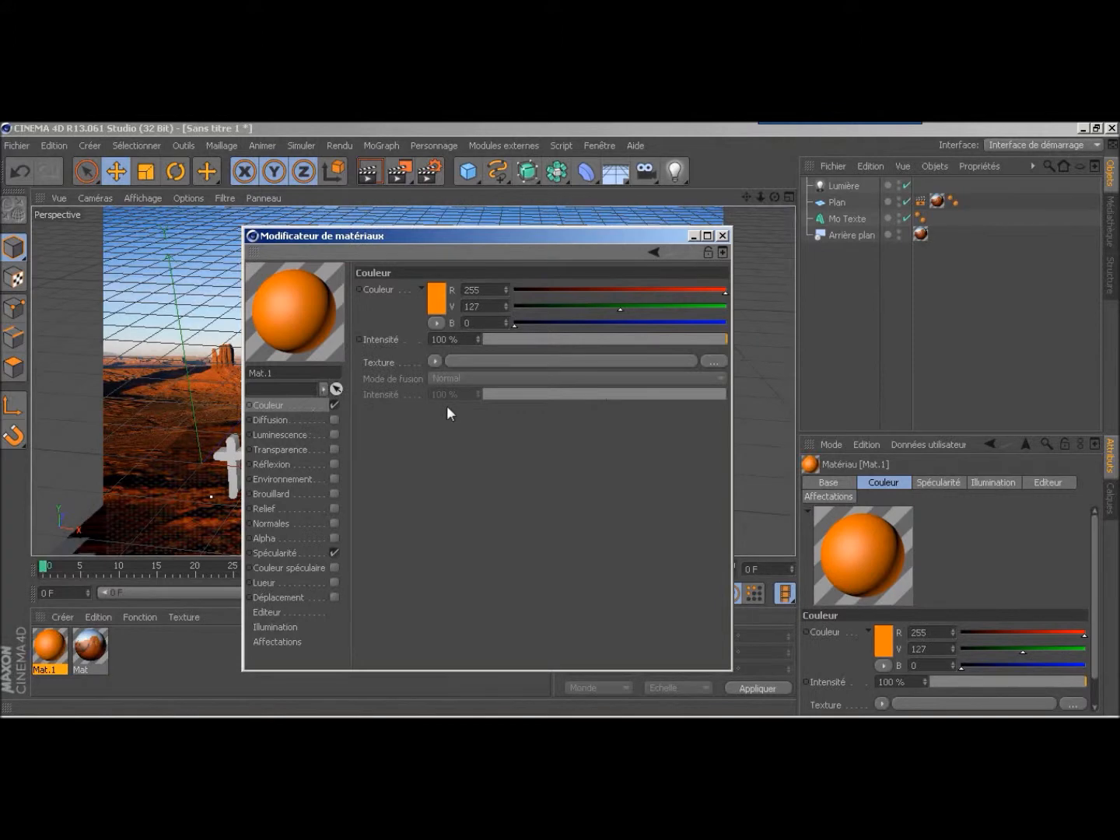
{"action": "left_click", "coordinate": [722, 235]}
Apply the orange material to the Mo Texte object and preview the render in the viewport.
{"action": "left_click_drag", "start_coordinate": [852, 282], "coordinate": [853, 219]}
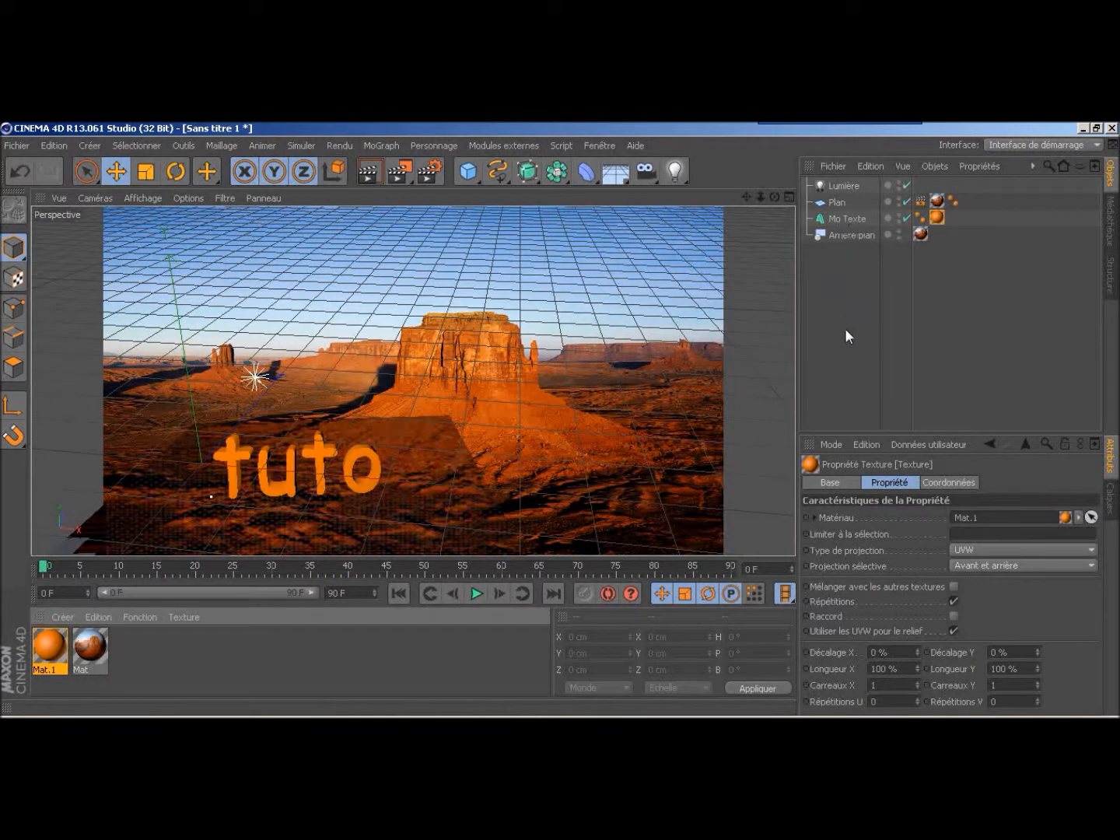
{"action": "left_click", "coordinate": [371, 171]}
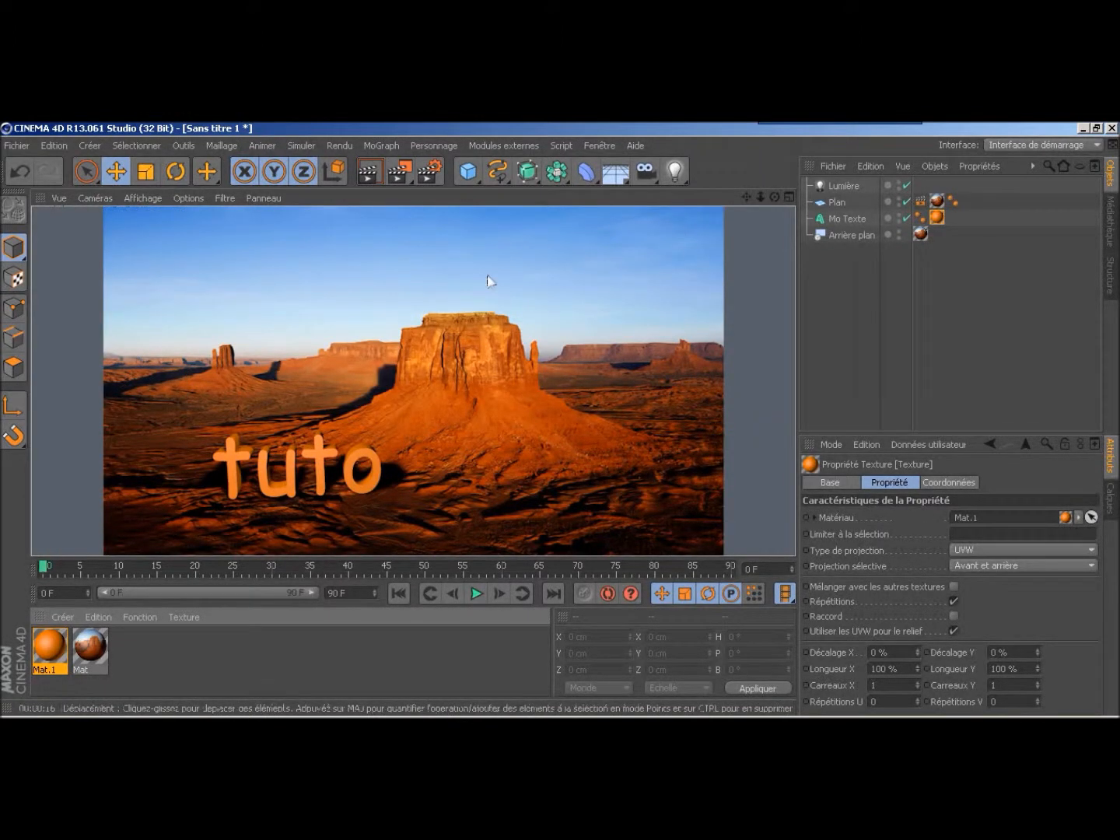
{"action": "left_click", "coordinate": [475, 363]}
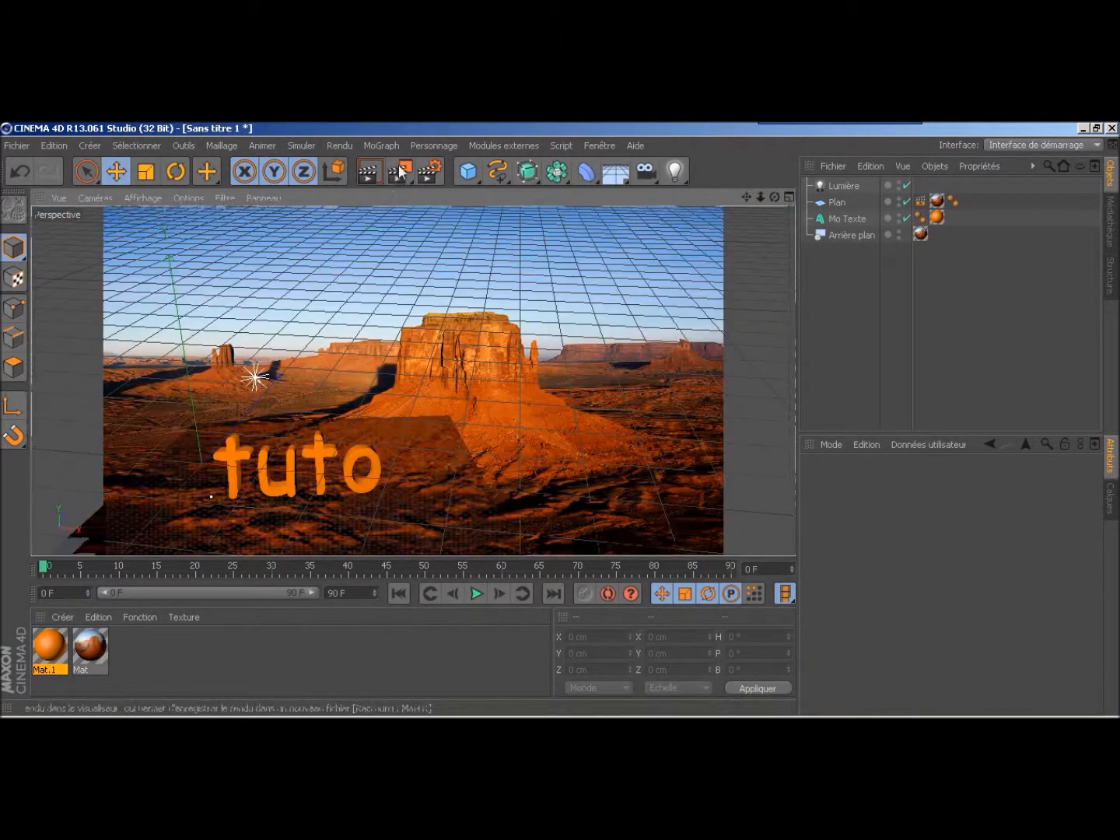
Render the final image, tuto image.png, in the Visualiseur.
{"action": "left_click", "coordinate": [400, 171]}
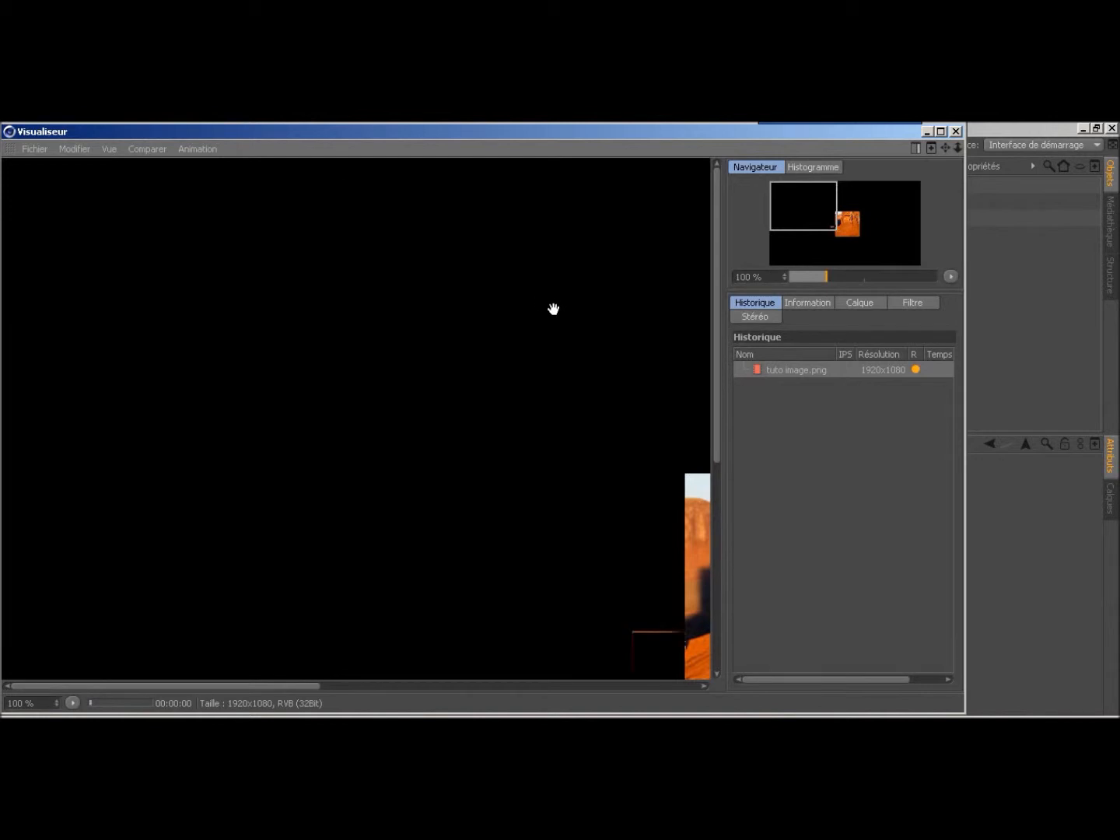
{"action": "scroll", "coordinate": [557, 317], "scroll_direction": "down", "scroll_amount": 4}
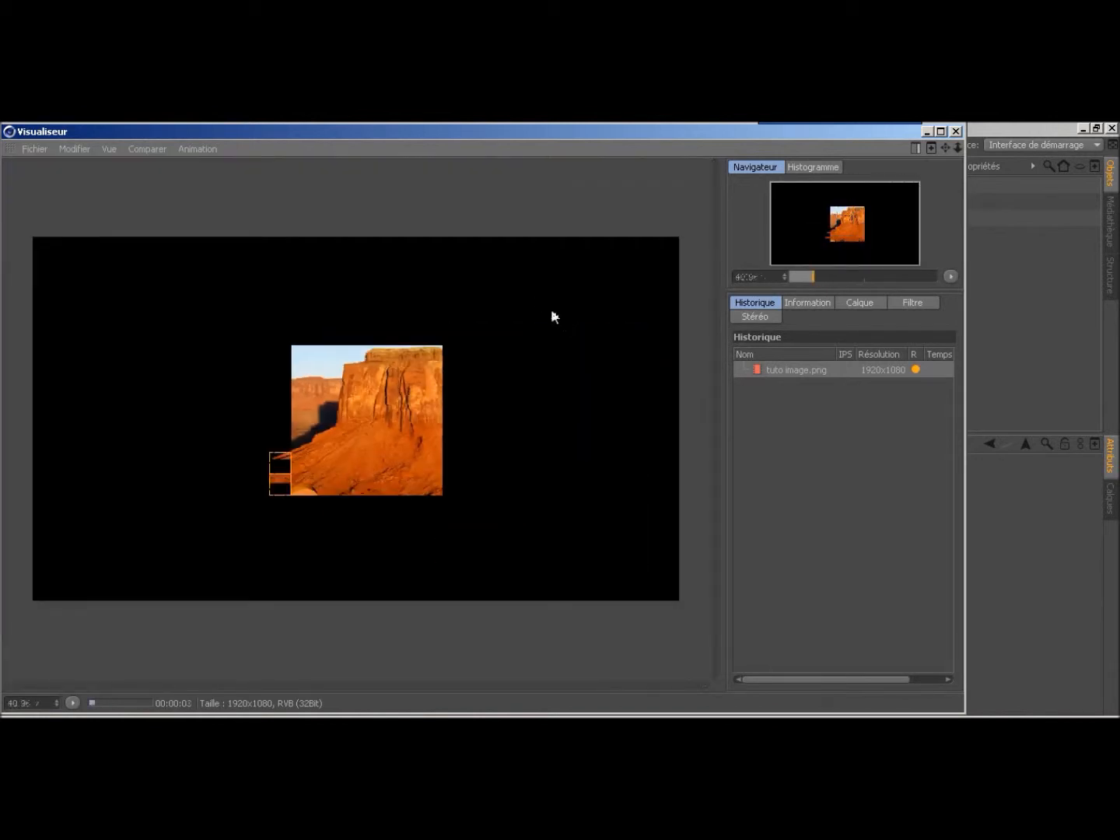